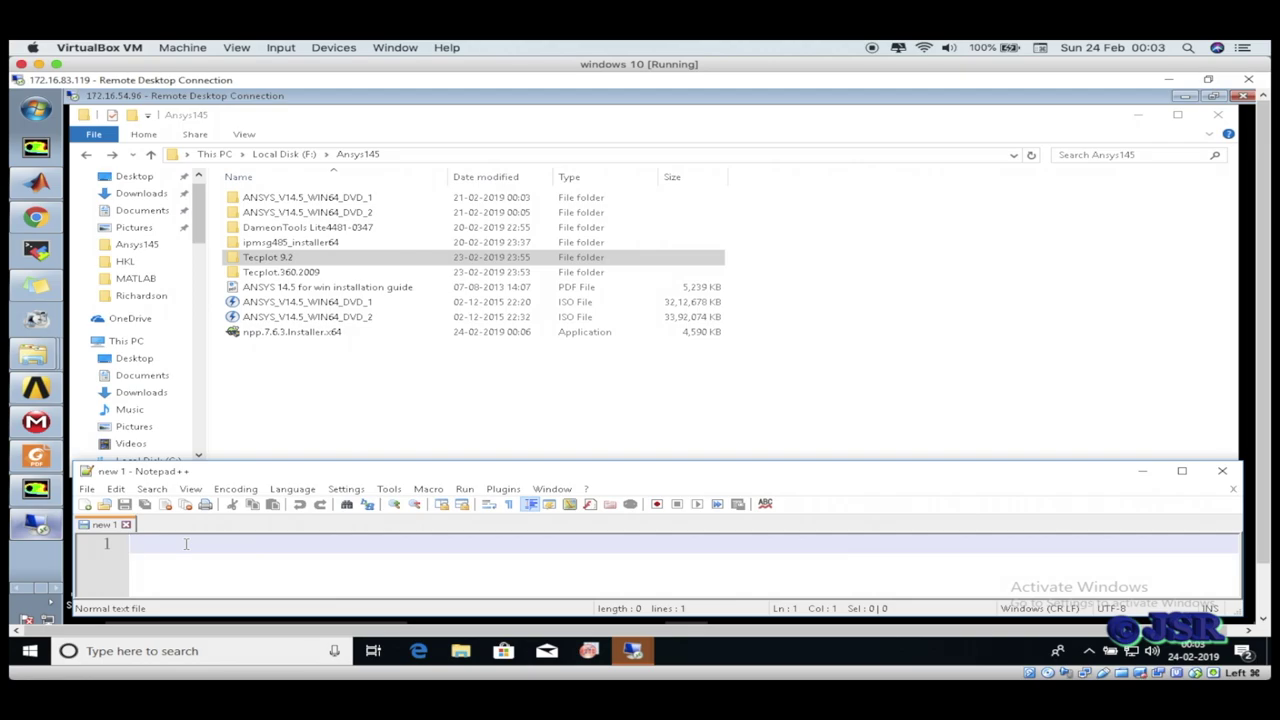
- Type the heading 'Here we will see how to install Tecplot 9.2 on Windows 10'
text(He)
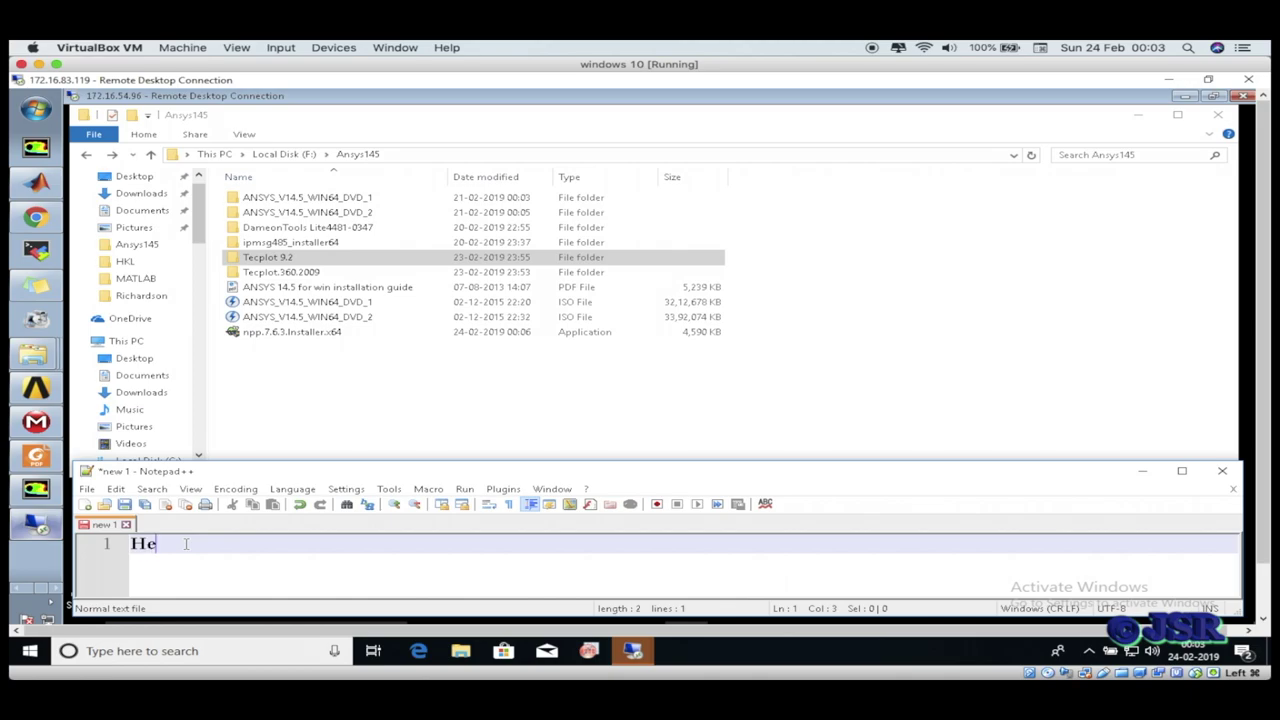
text(re we we)
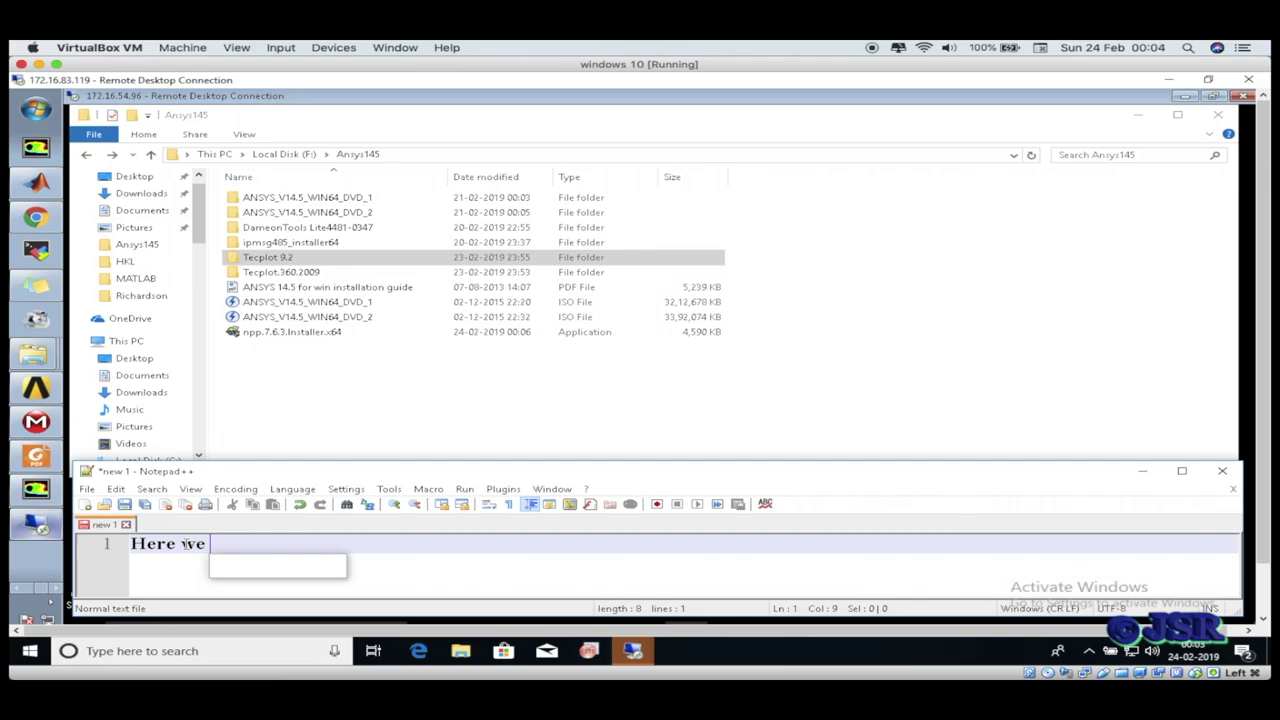
text(will)
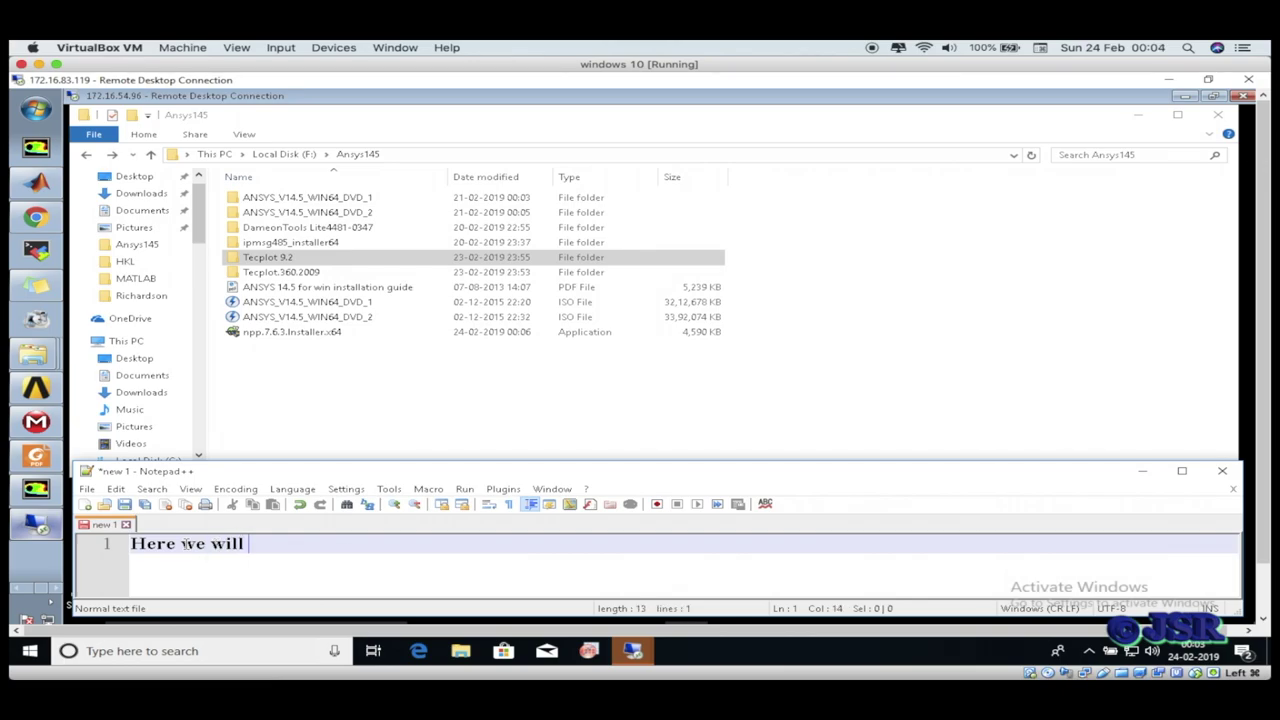
text( see how to install)
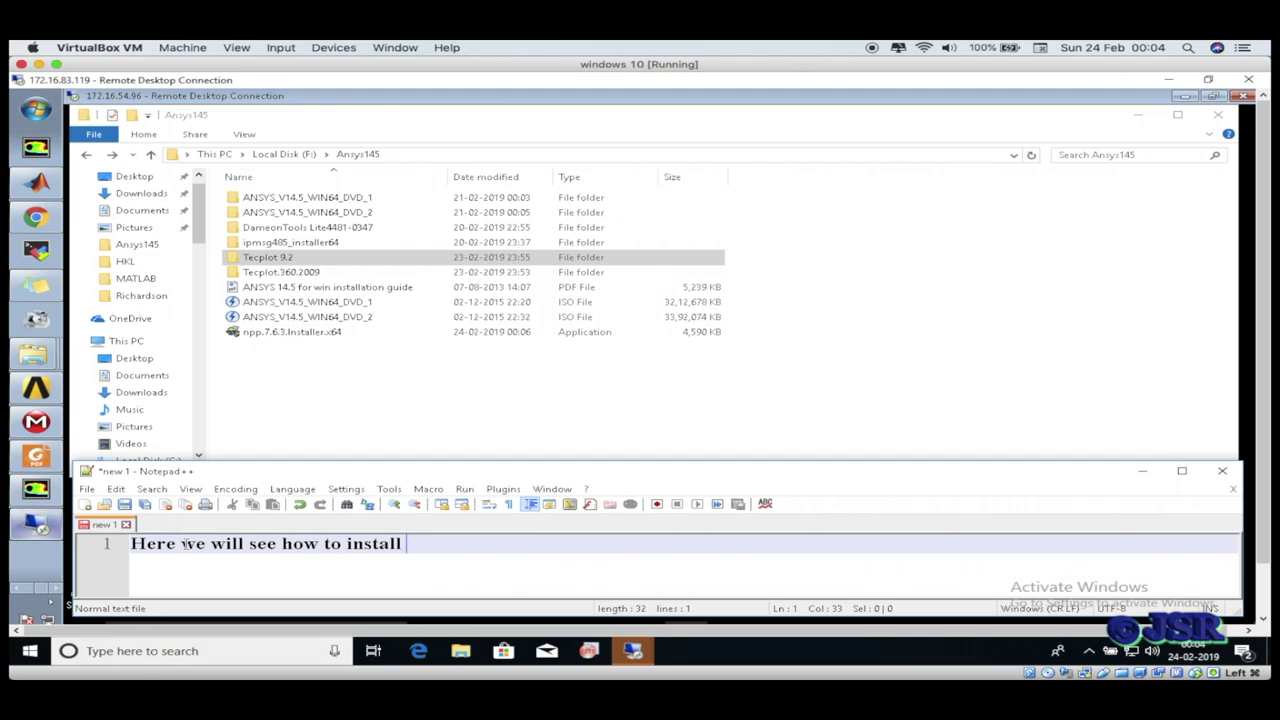
text( Tecplot 9.2)
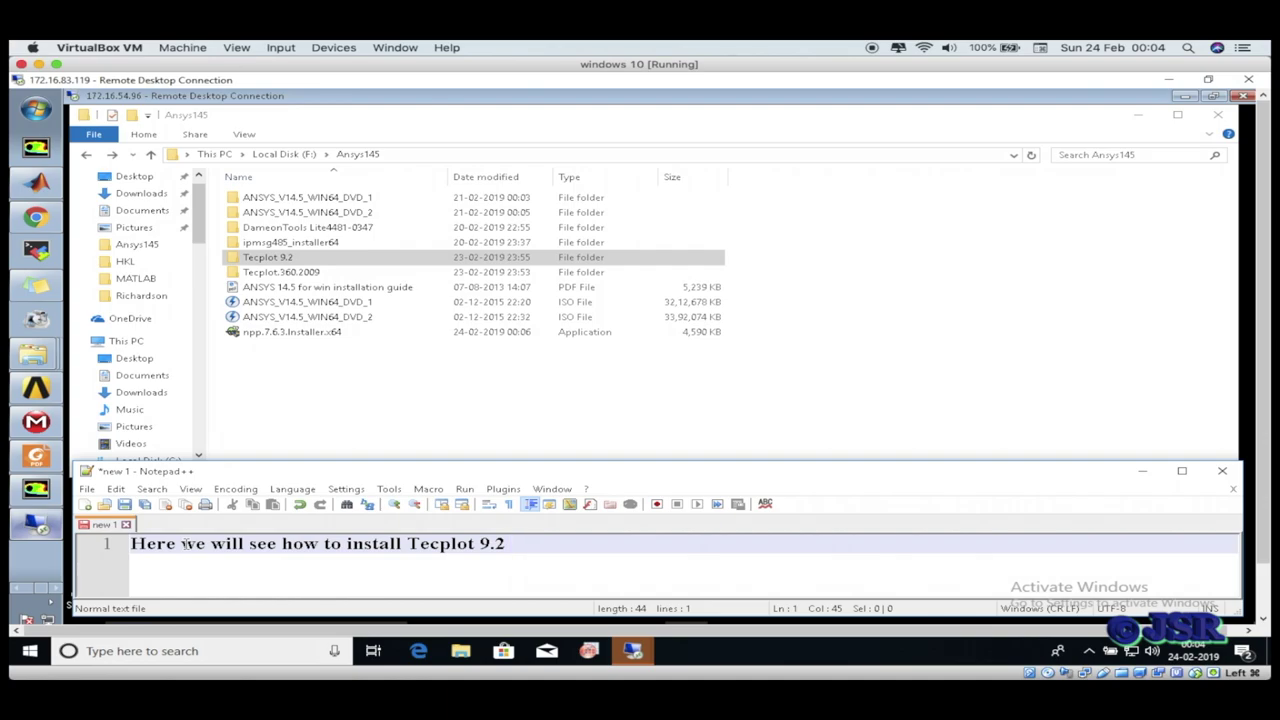
text( on Windows )
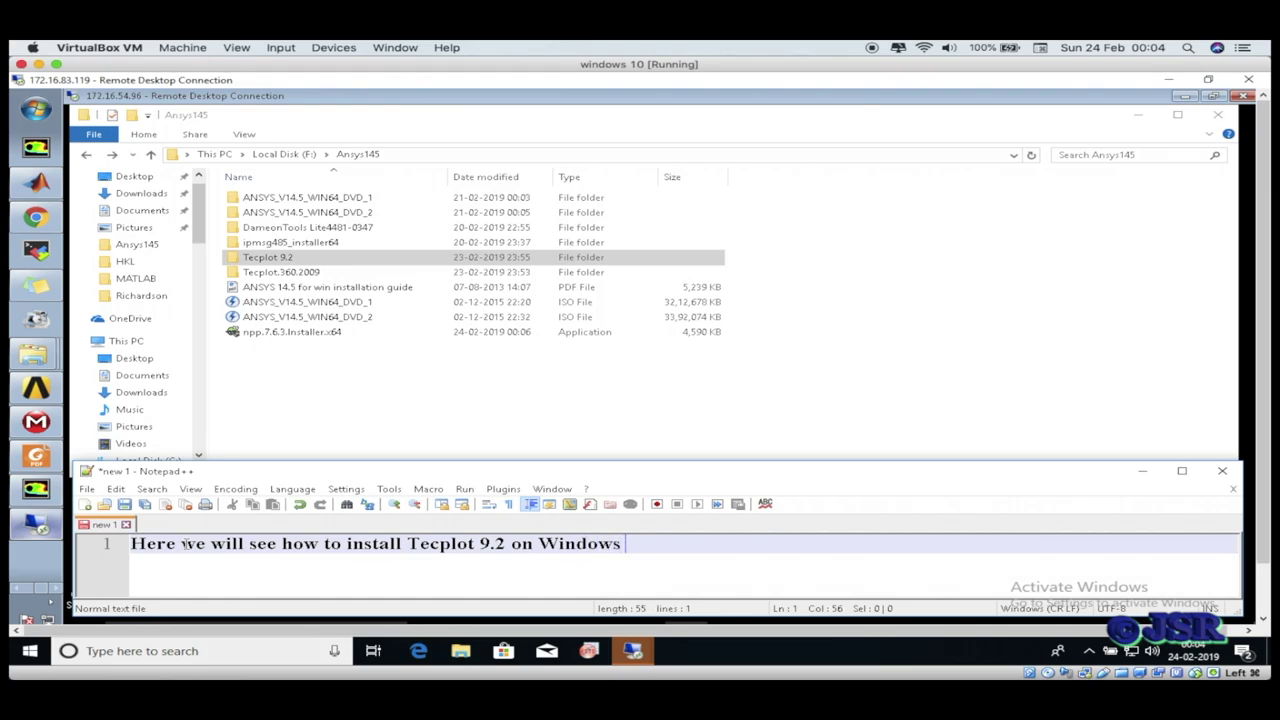
text(10)
- Underline the heading with equals signs and start line 3 with 'Open the Tecplot 9.2 directory -->'
key(Return)
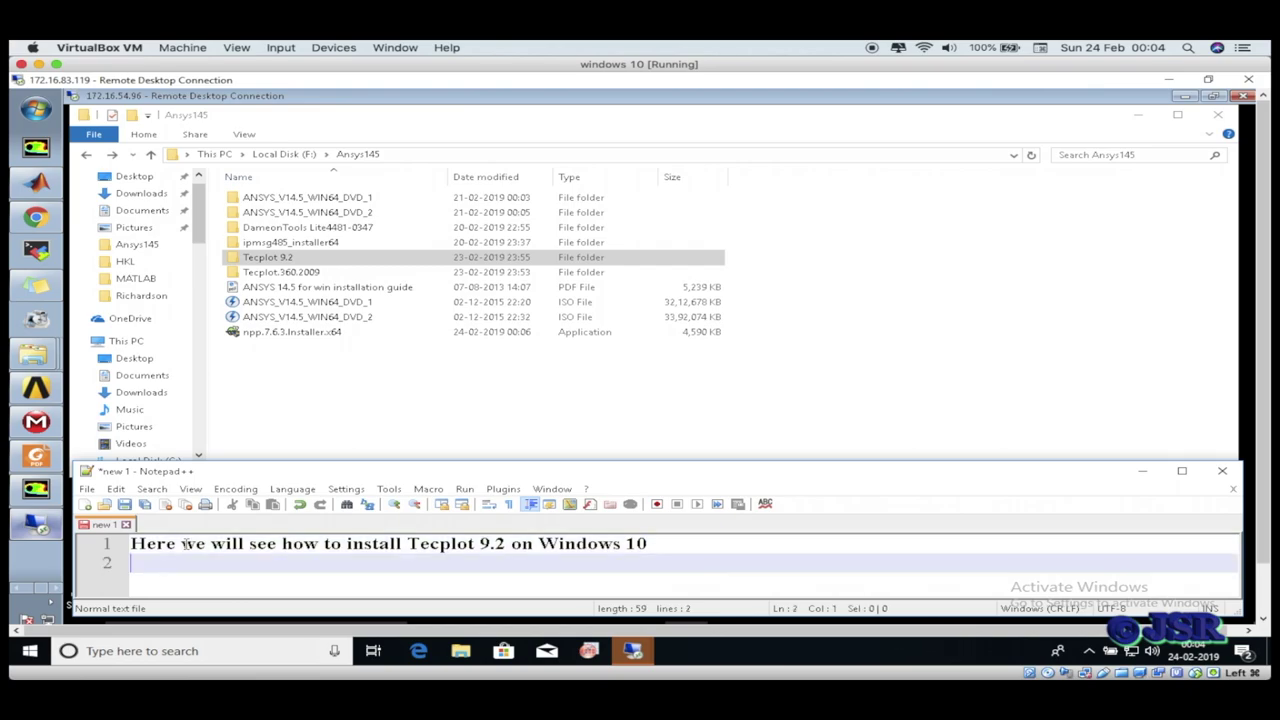
text(============================================)
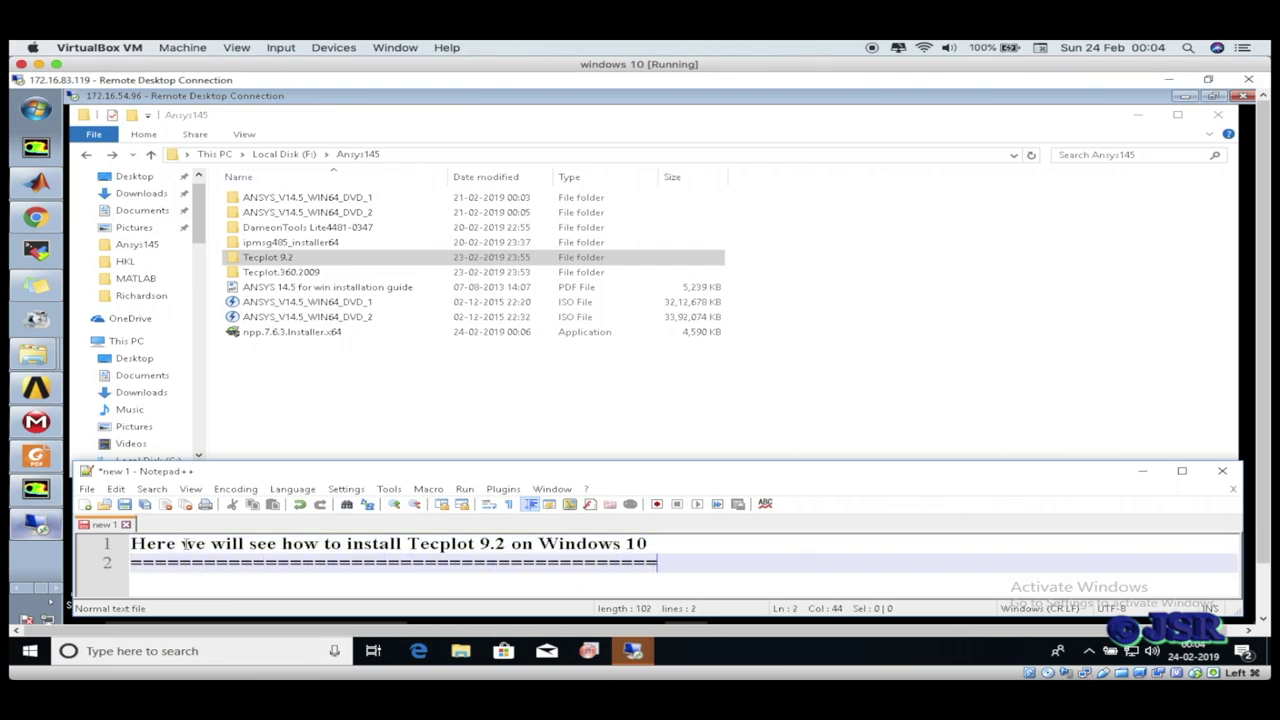
key(Return)
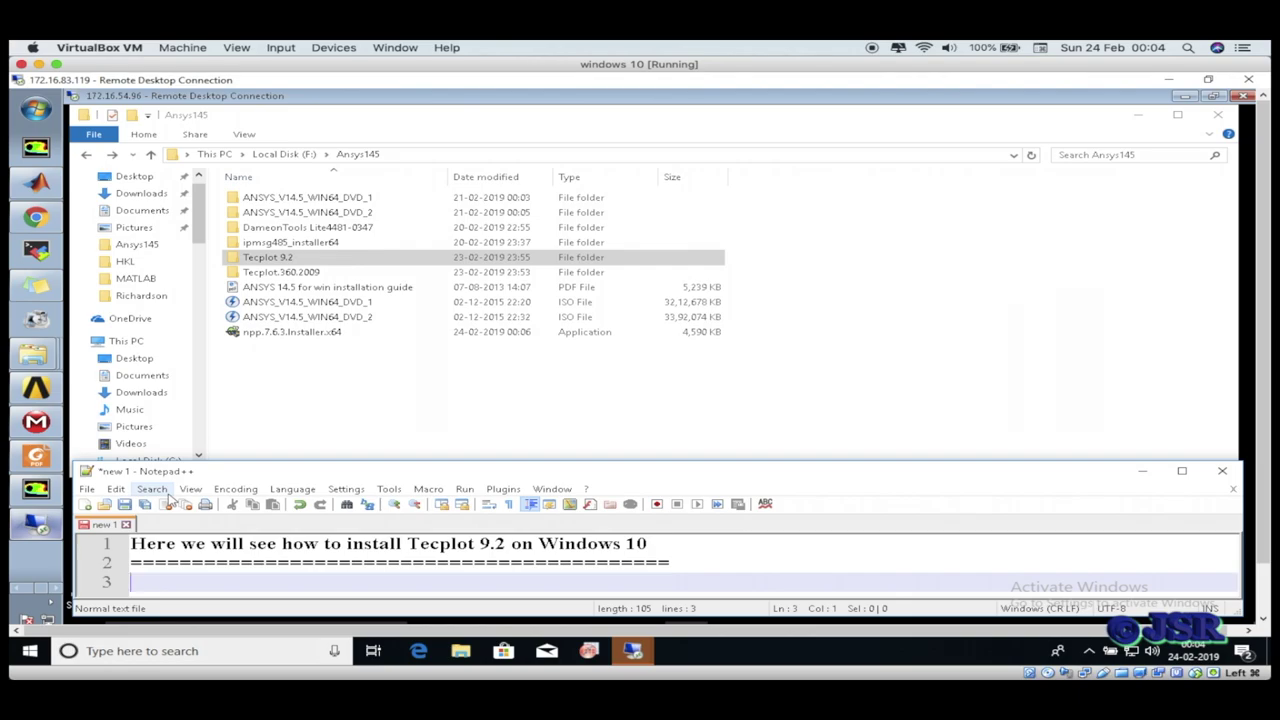
text(Open the )
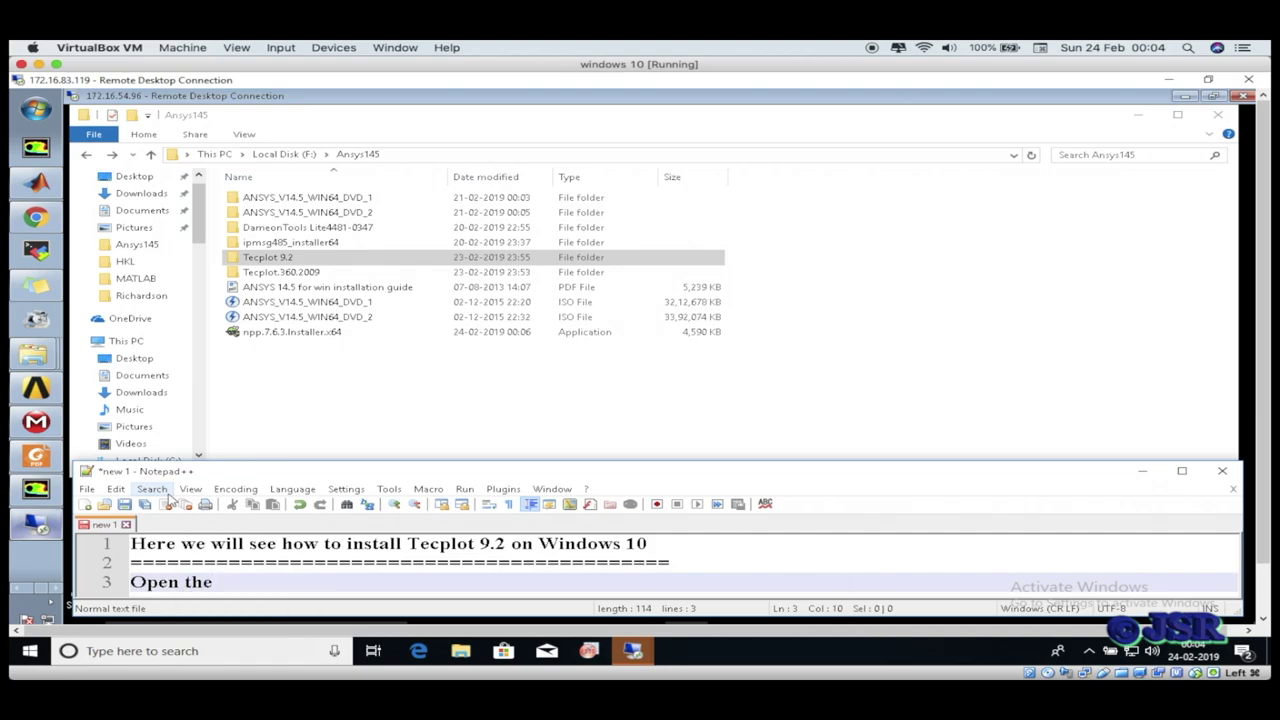
text(TecP)
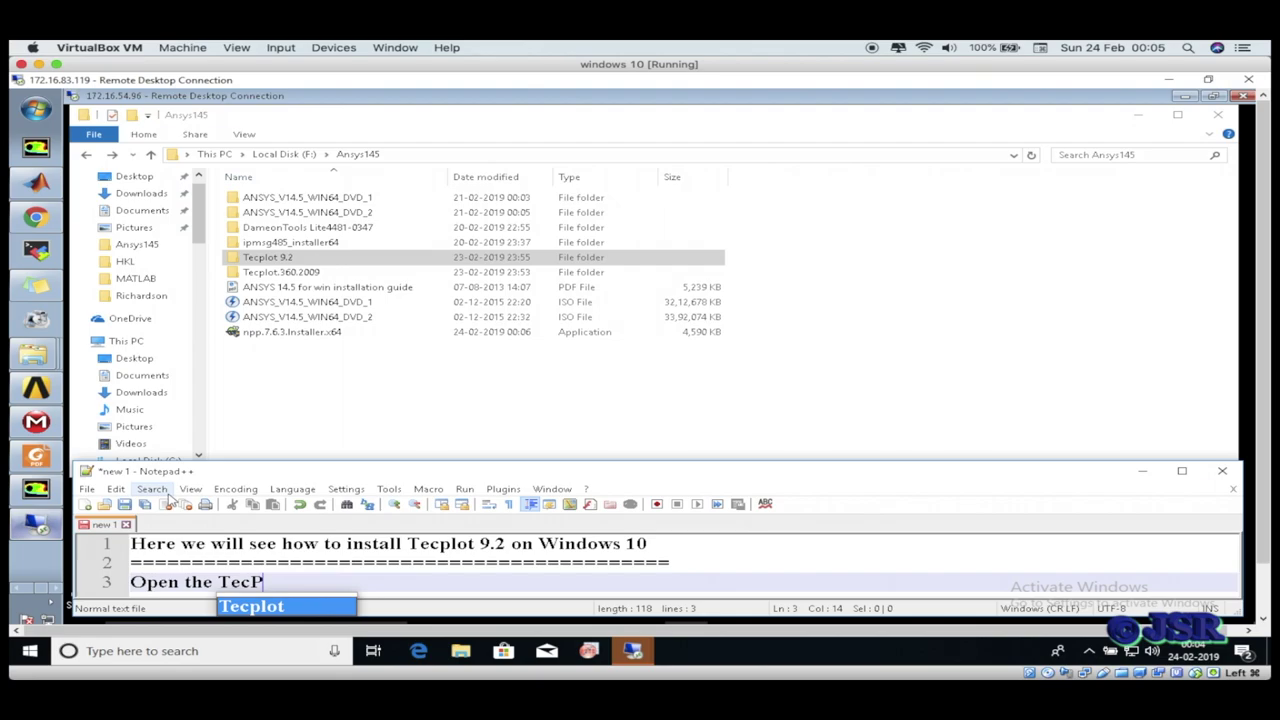
key(BackSpace)
key(Return)
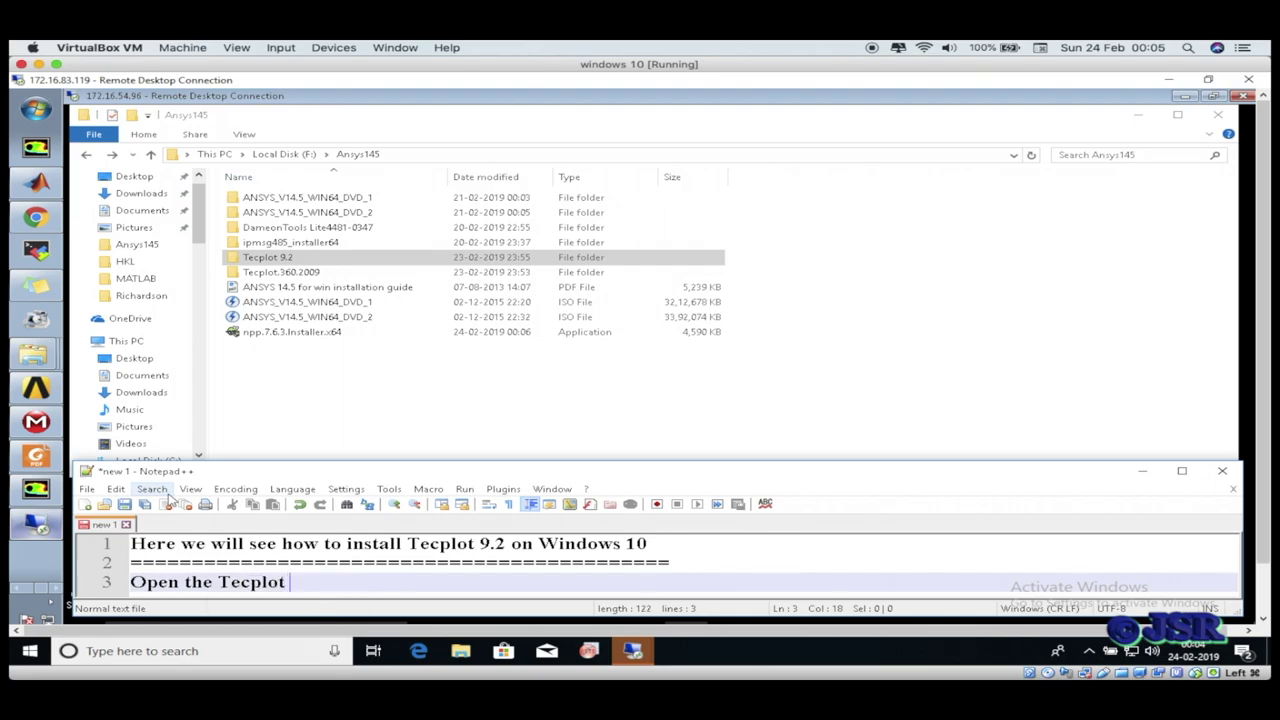
text(9.2 directory -->)
- Open the Tecplot 9.2 > windows > intel folder and add 'windows --> intel --> set up -->' to line 3
click(258, 263)
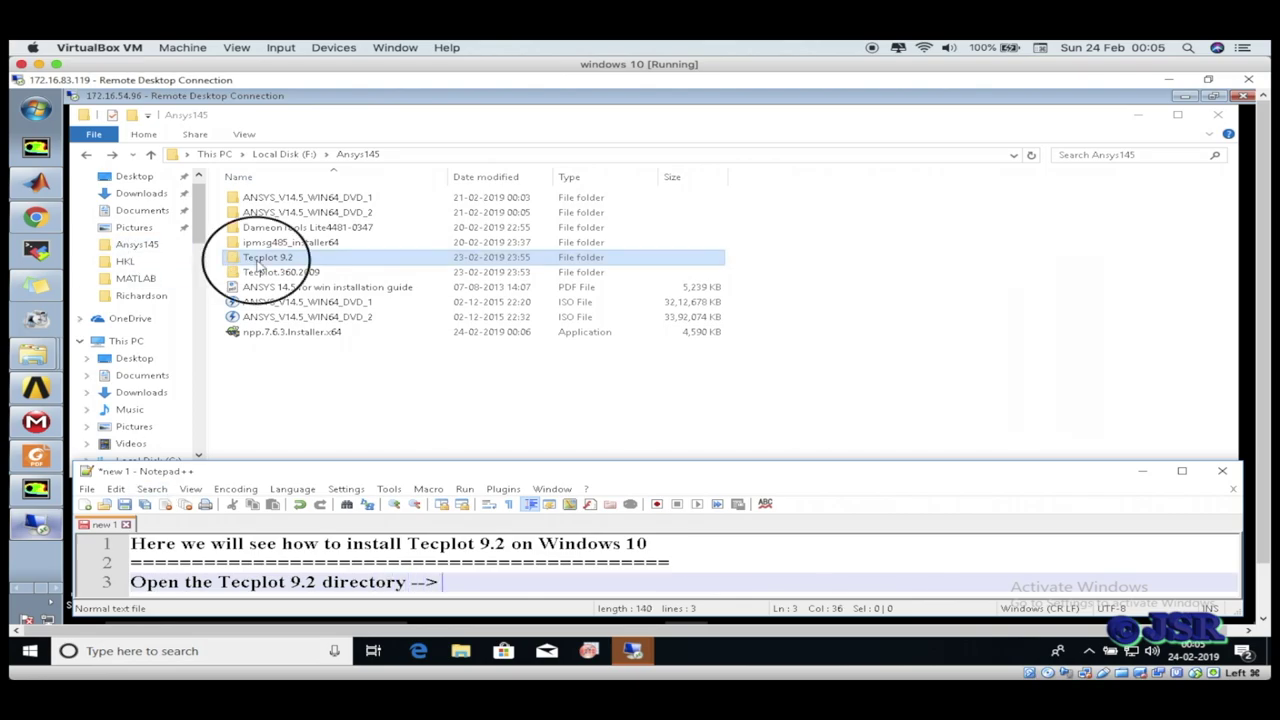
double_click(258, 263)
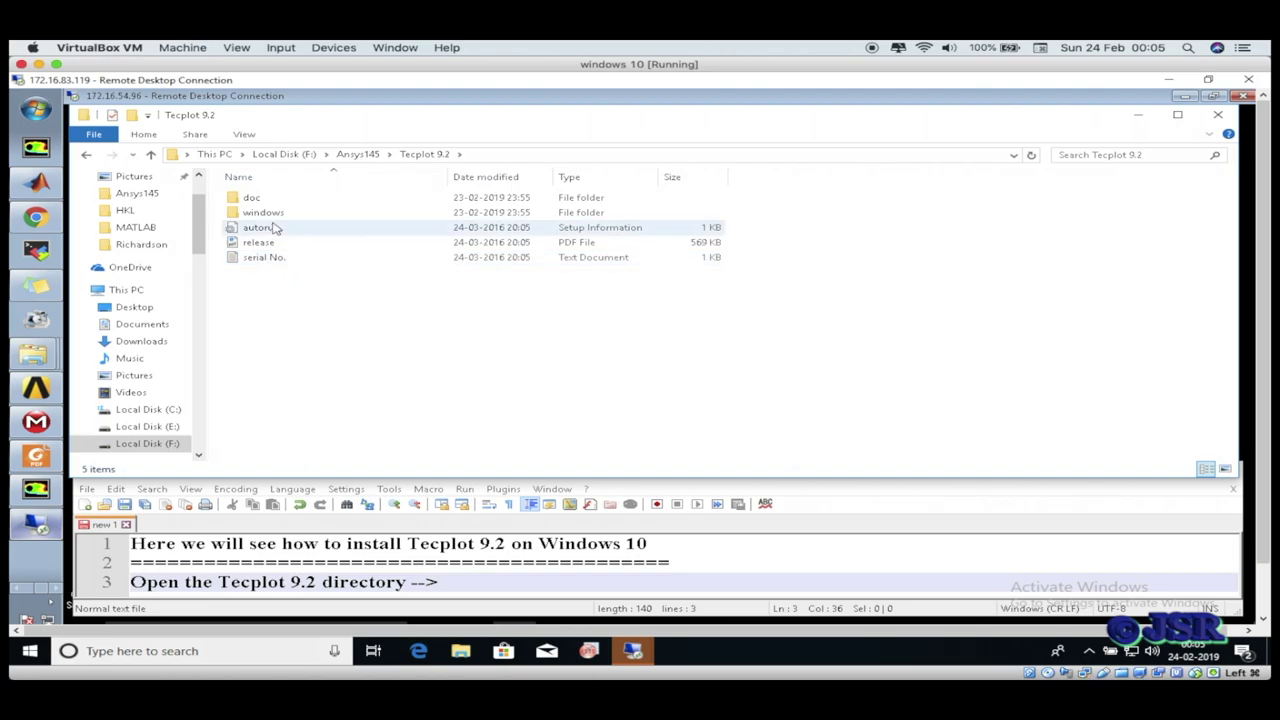
double_click(265, 212)
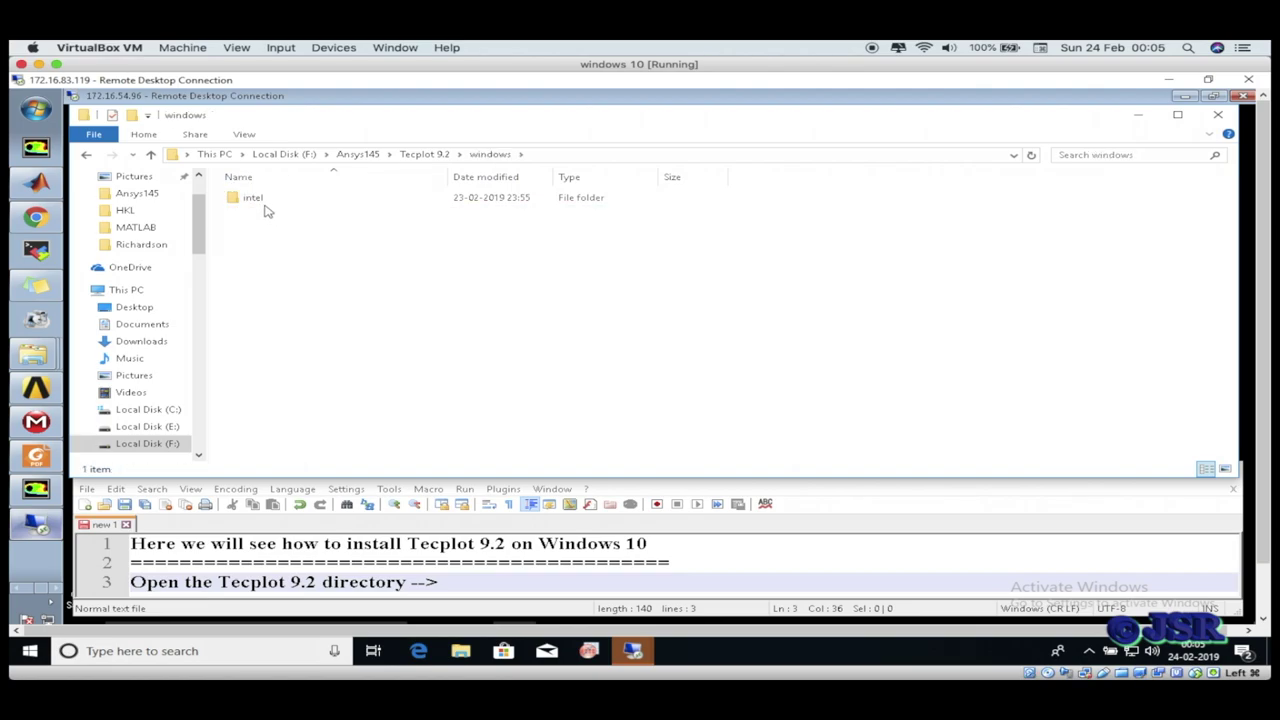
double_click(262, 203)
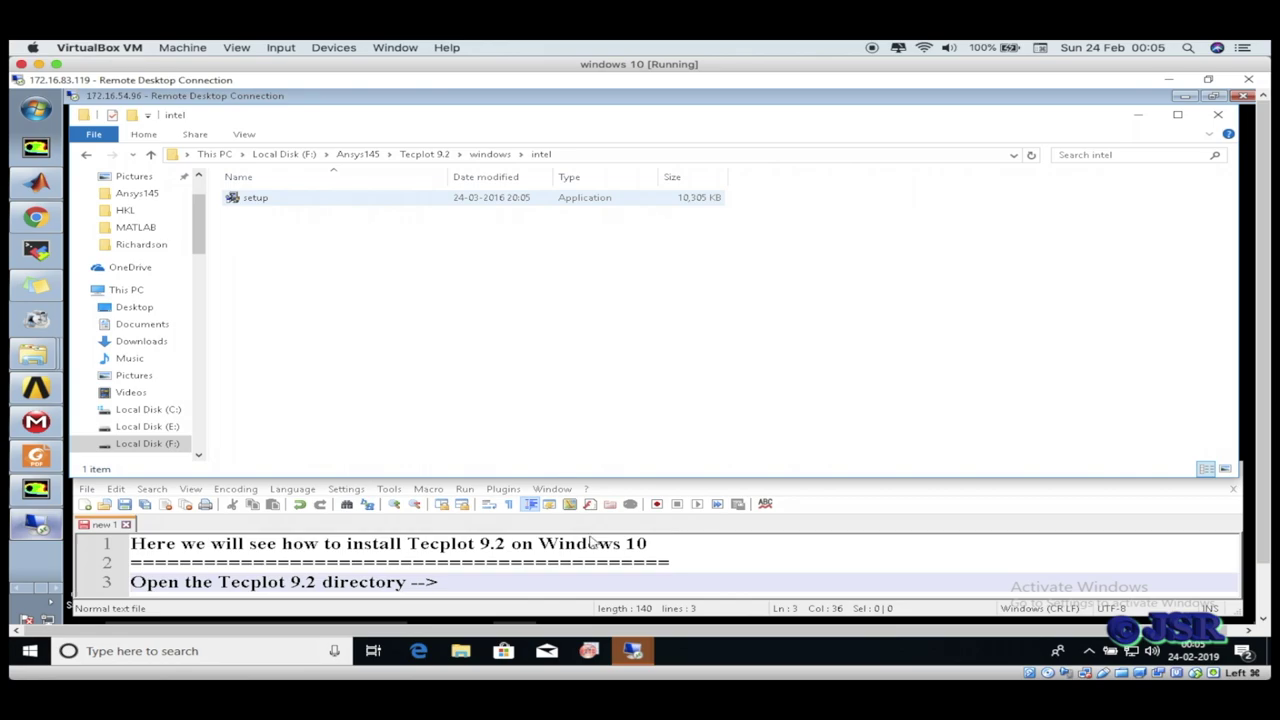
click(537, 578)
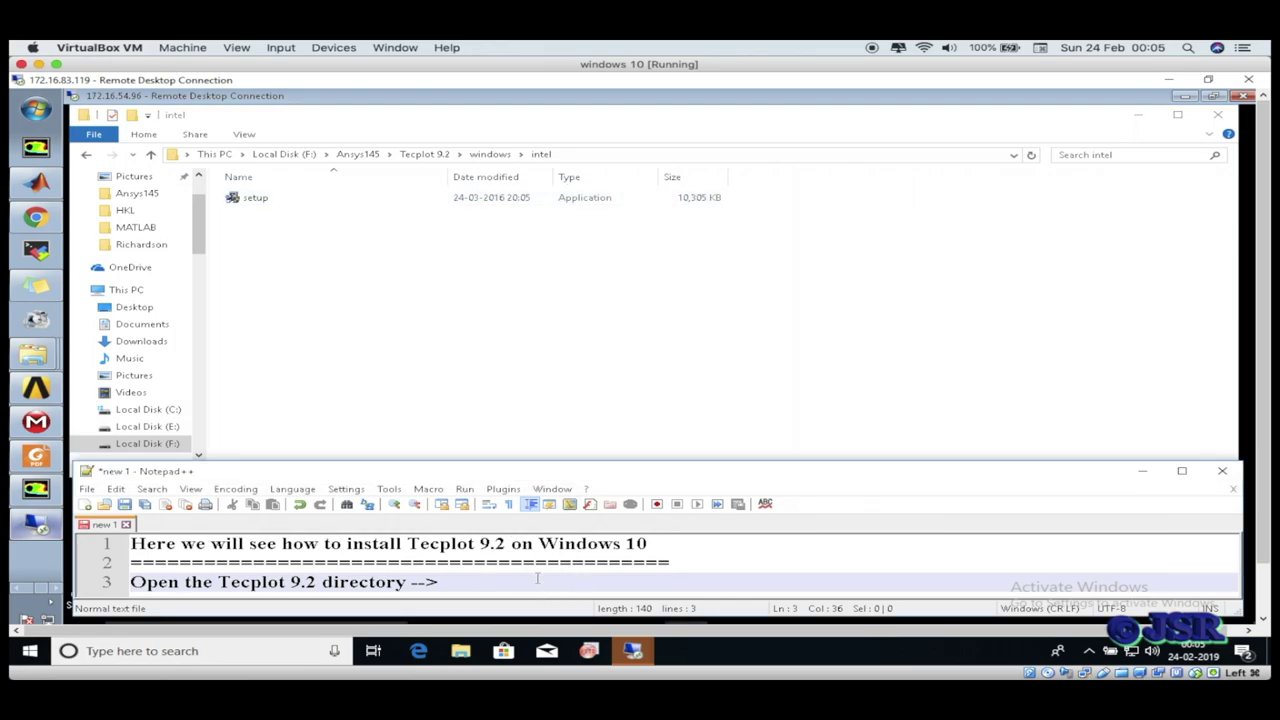
text(windows --> intel --)
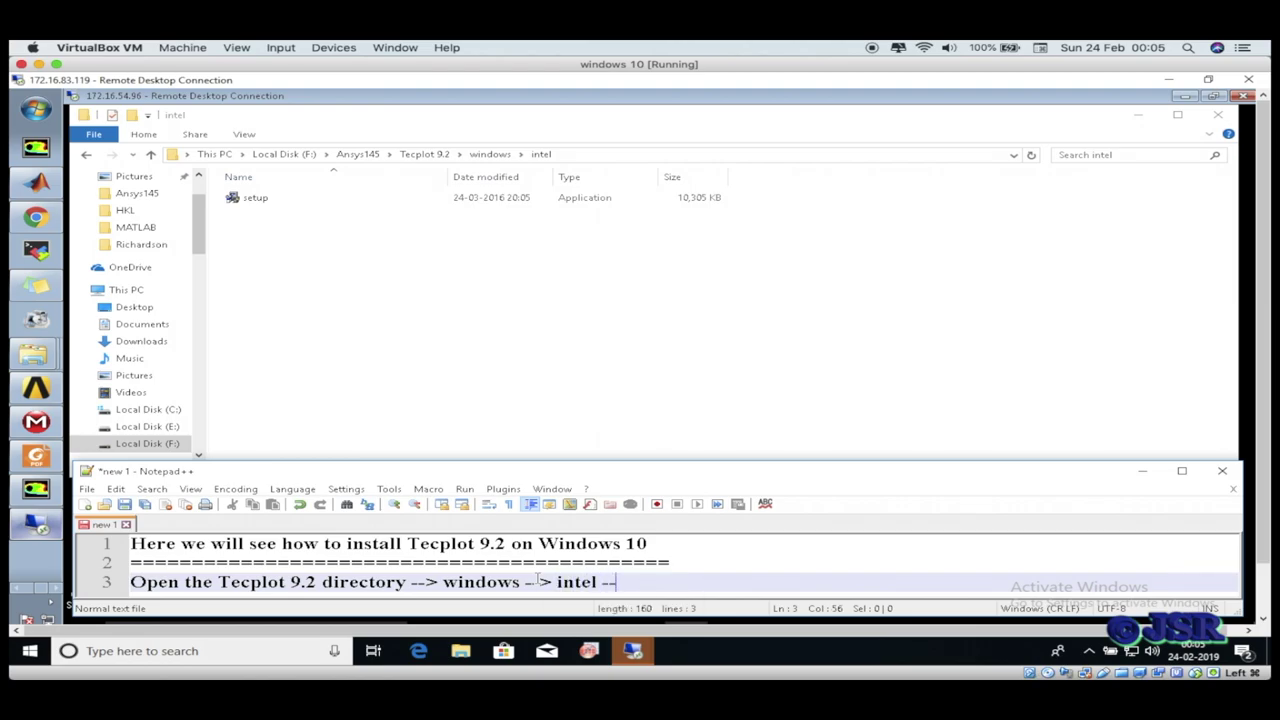
text(> set up -->)
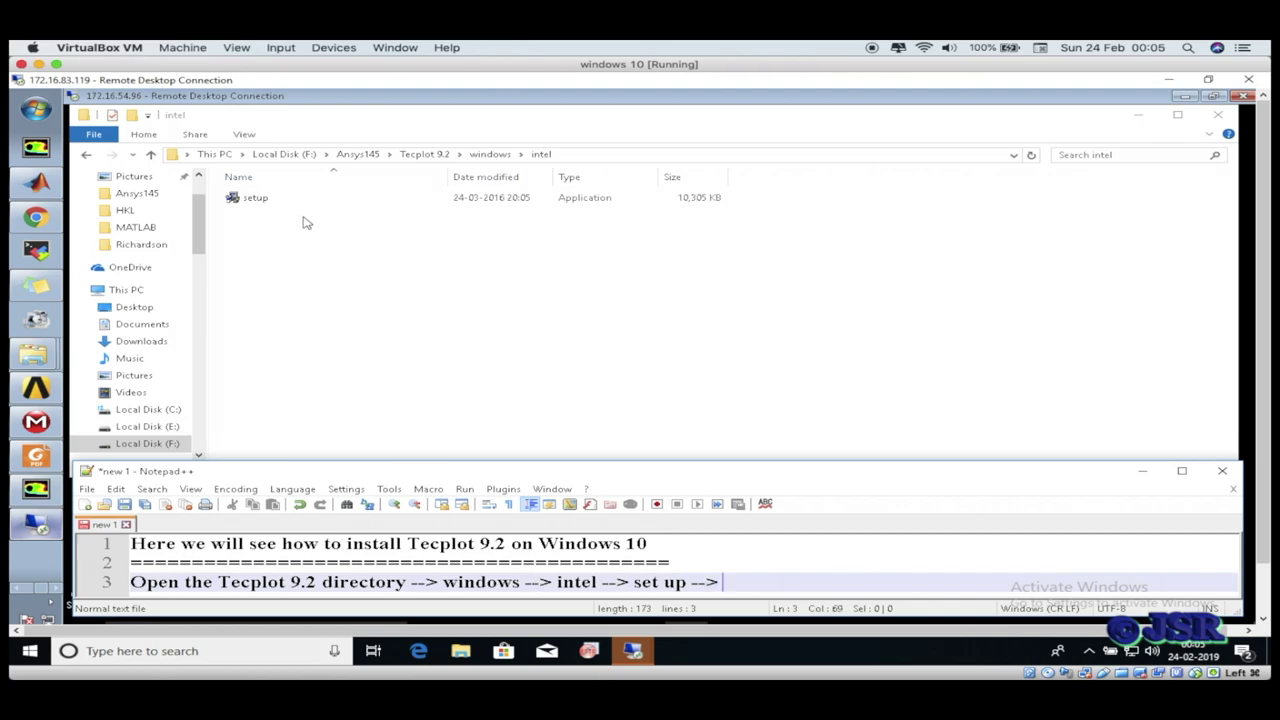
- Run setup as administrator and approve the User Account Control prompt
click(255, 198)
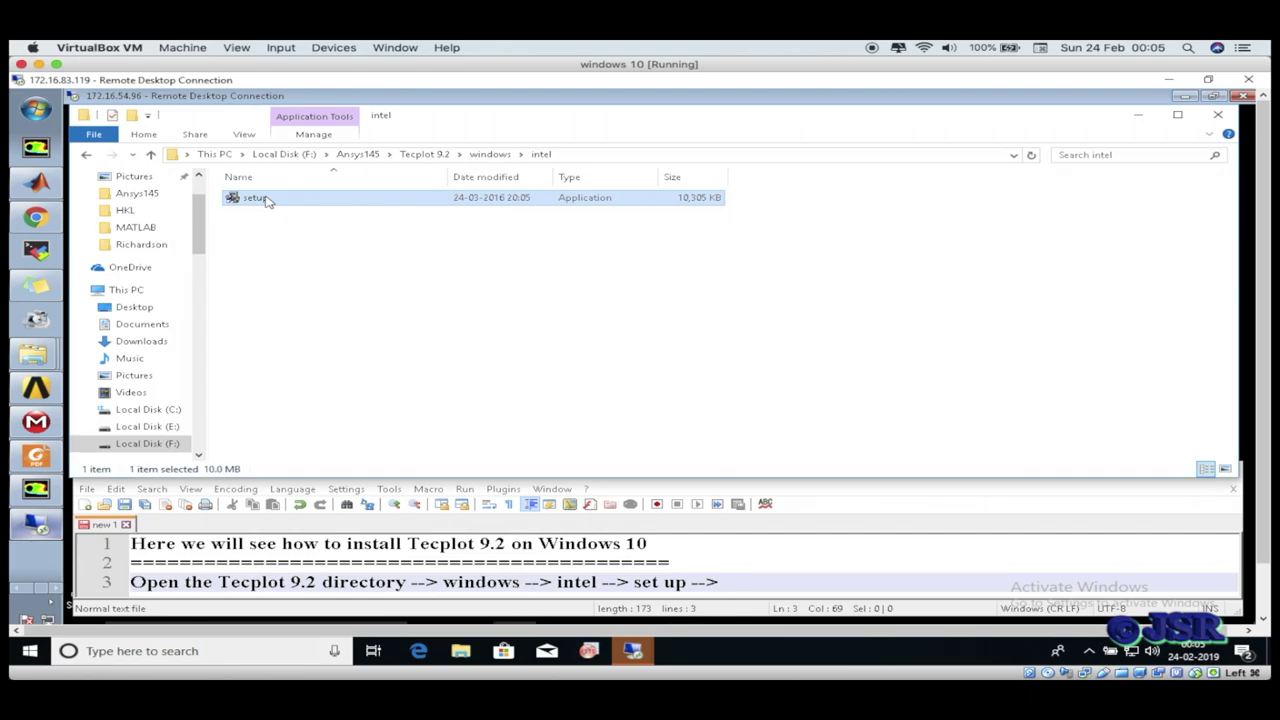
right_click(266, 199)
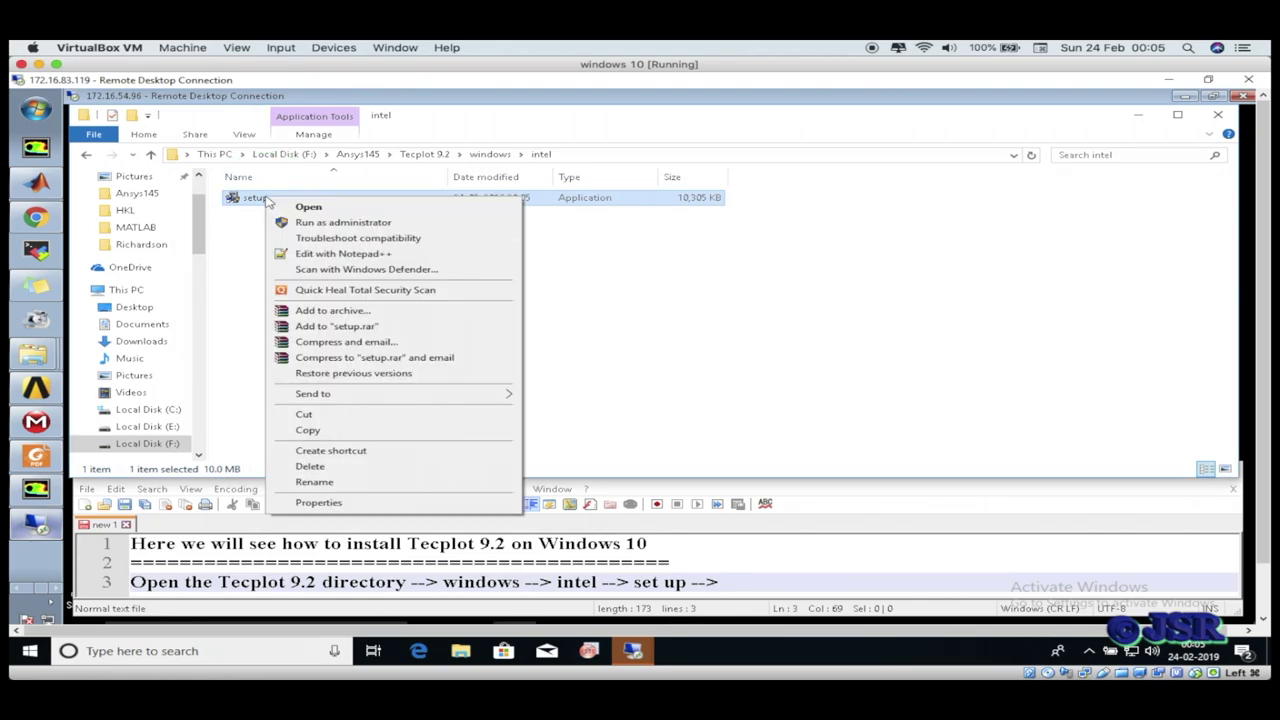
click(318, 227)
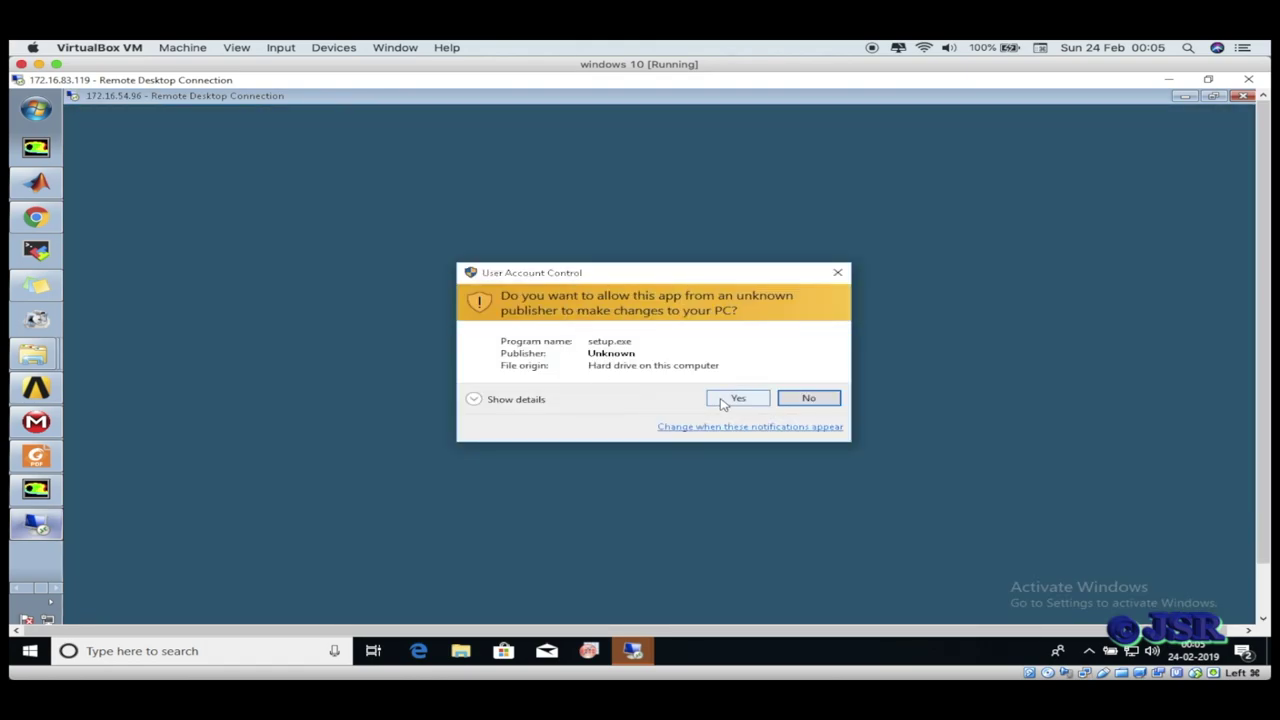
click(726, 399)
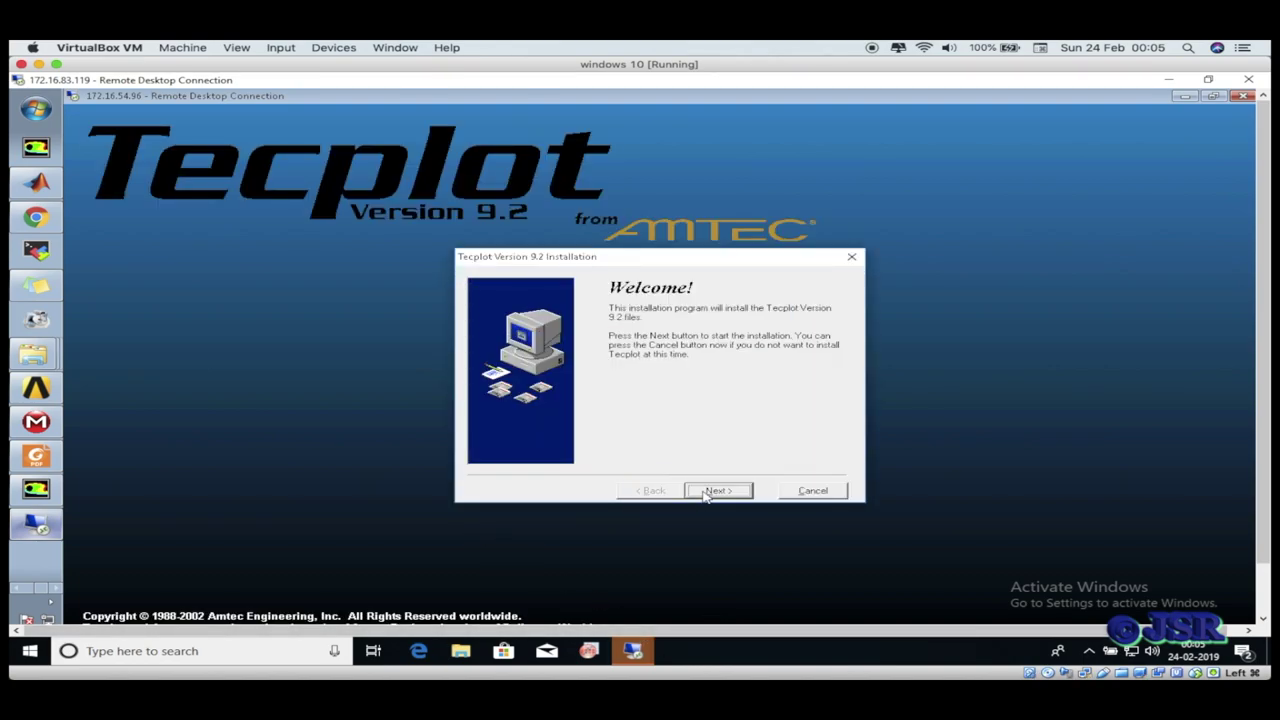
- Accept the licence agreement, pass the support page, and show the recent folders list
click(714, 491)
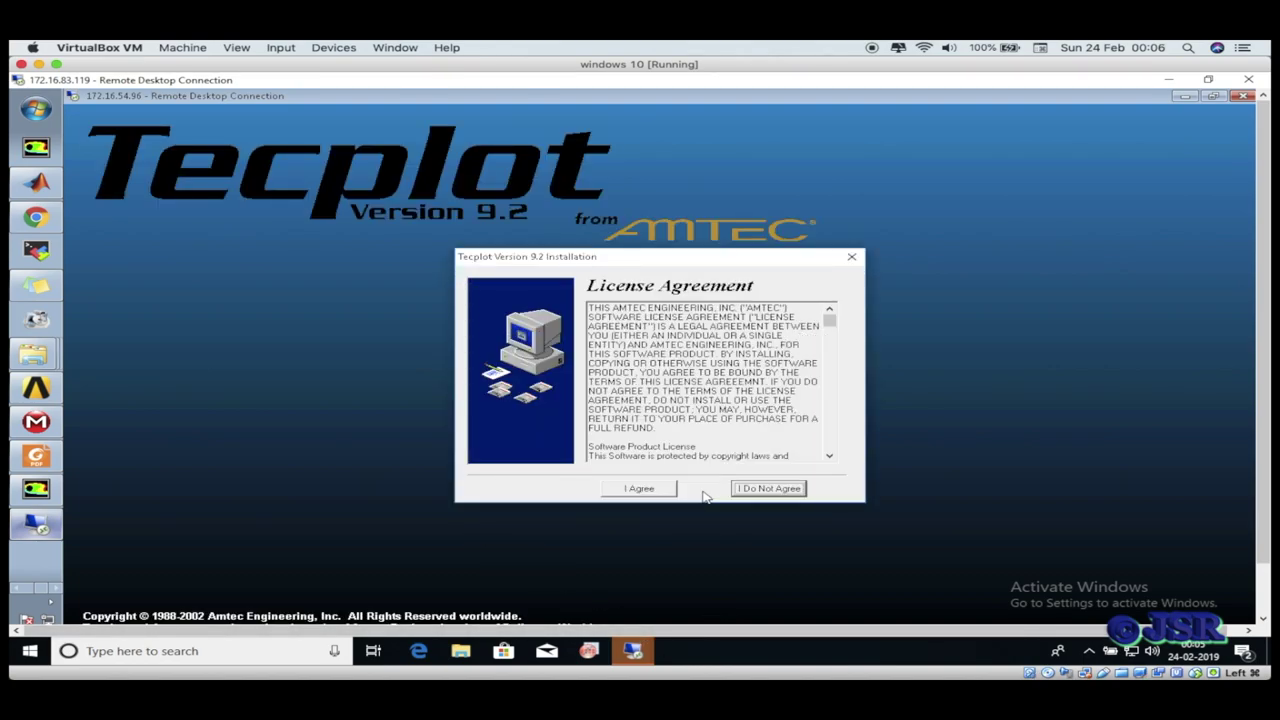
click(645, 489)
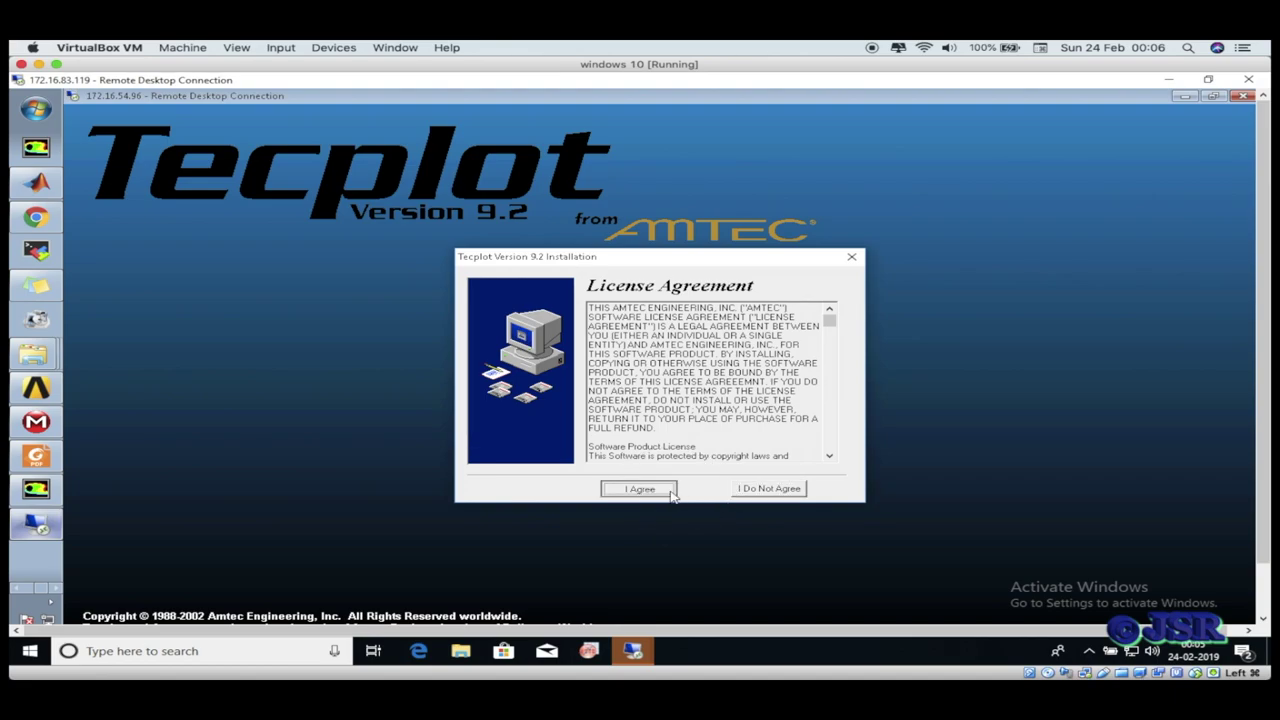
click(714, 491)
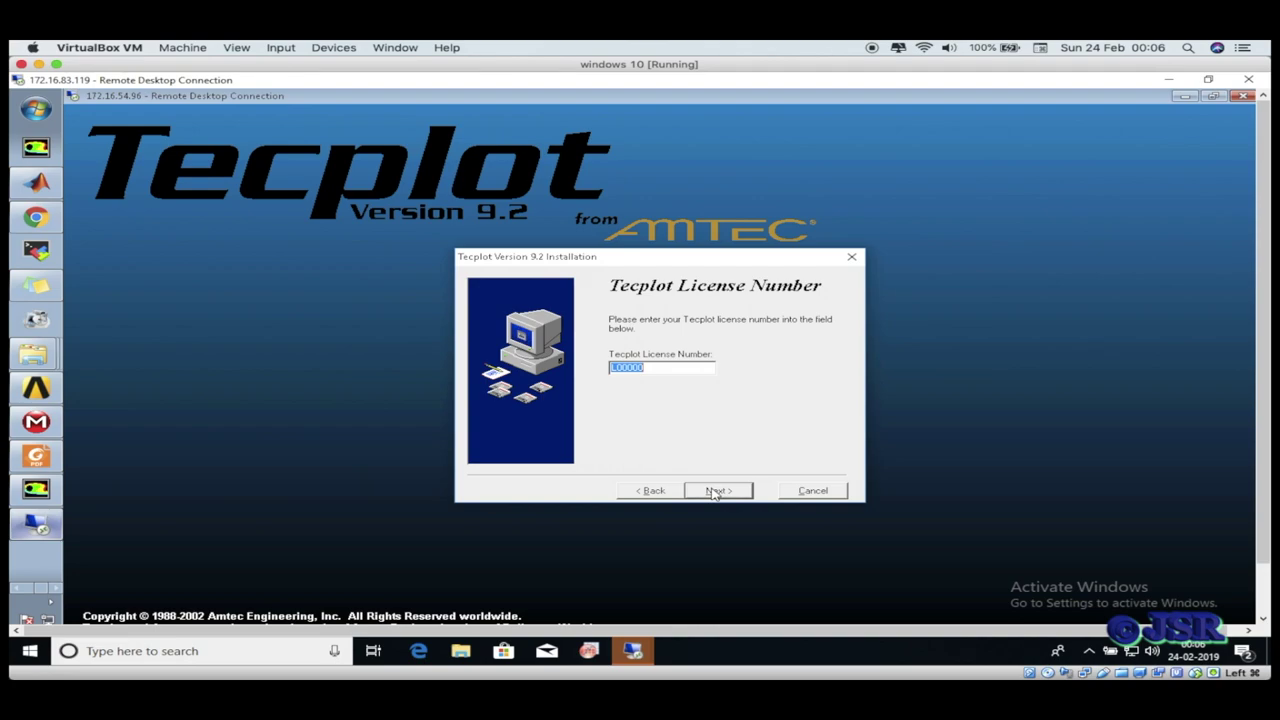
click(34, 356)
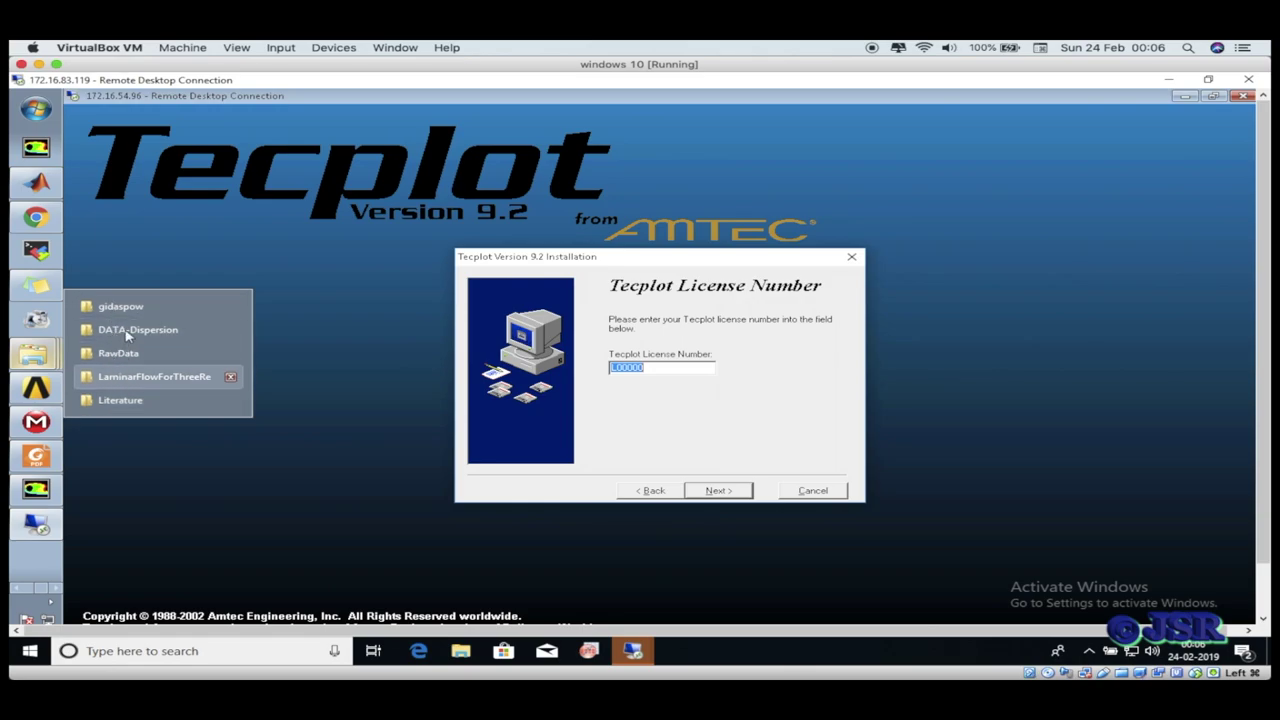
- Open the serial No. file from D:\SOFTWARES\Tecplot 9.2 in Notepad++
click(119, 402)
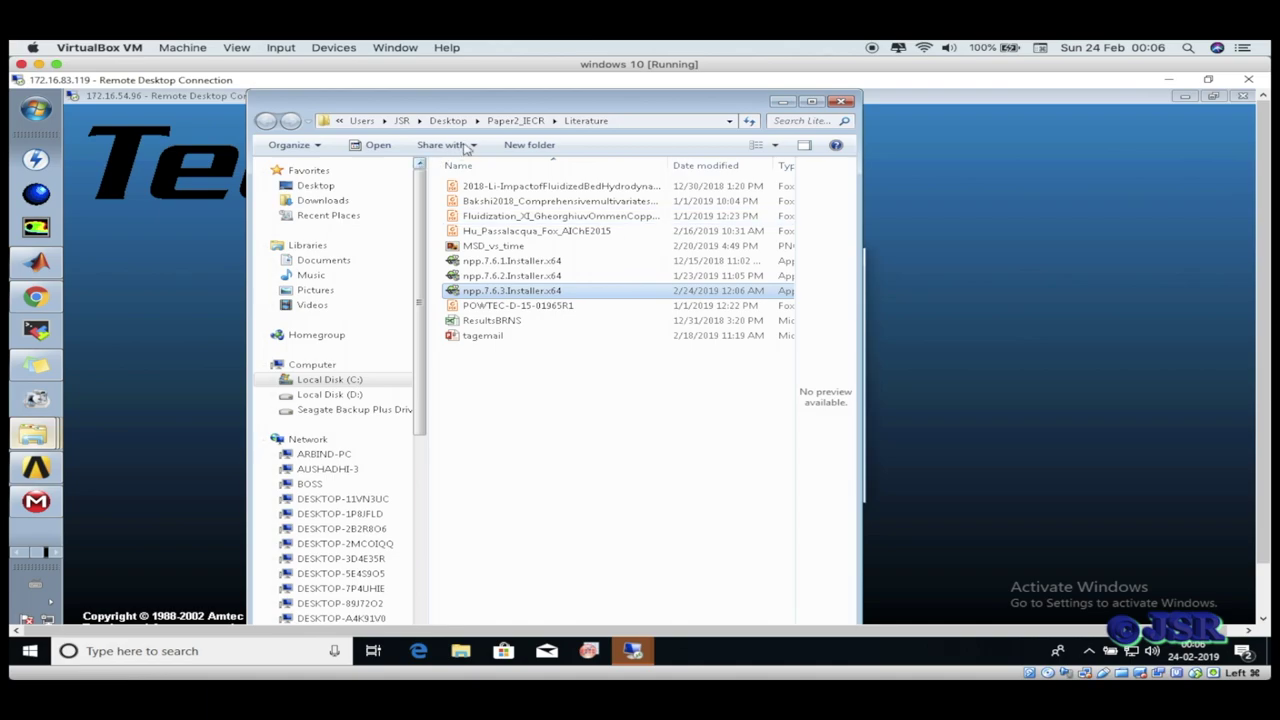
click(340, 396)
click(493, 279)
double_click(493, 279)
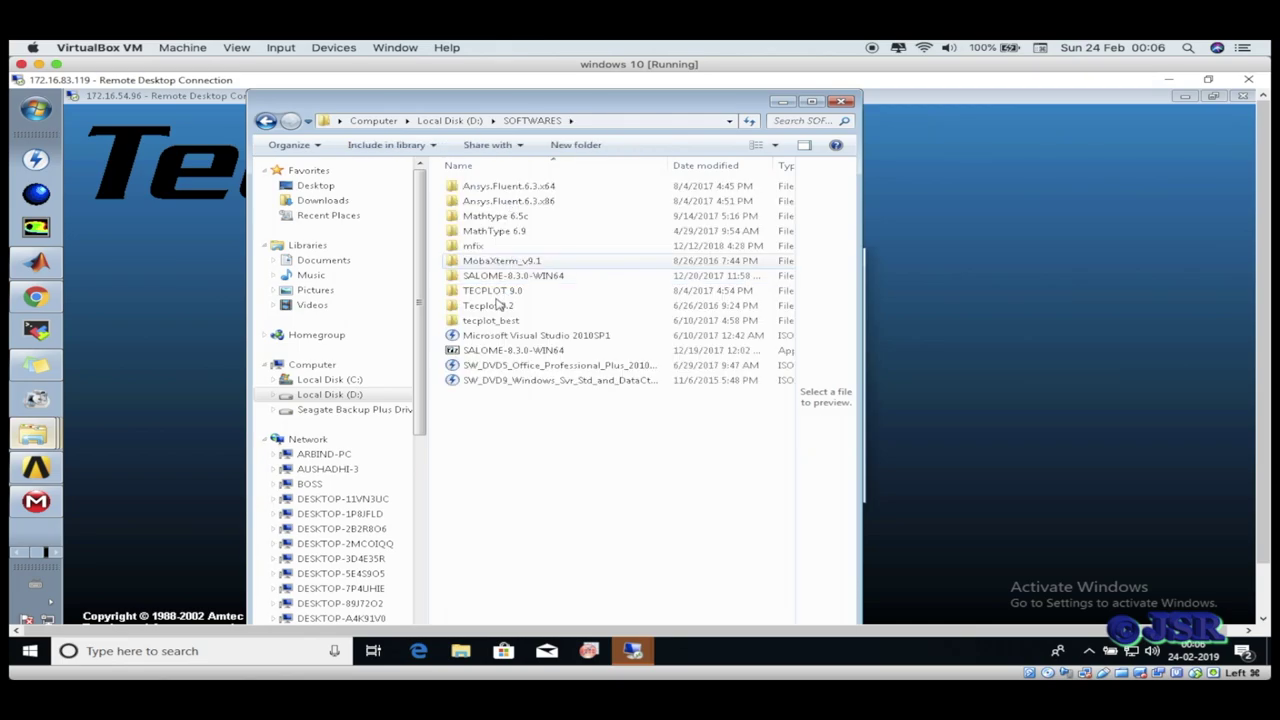
double_click(497, 306)
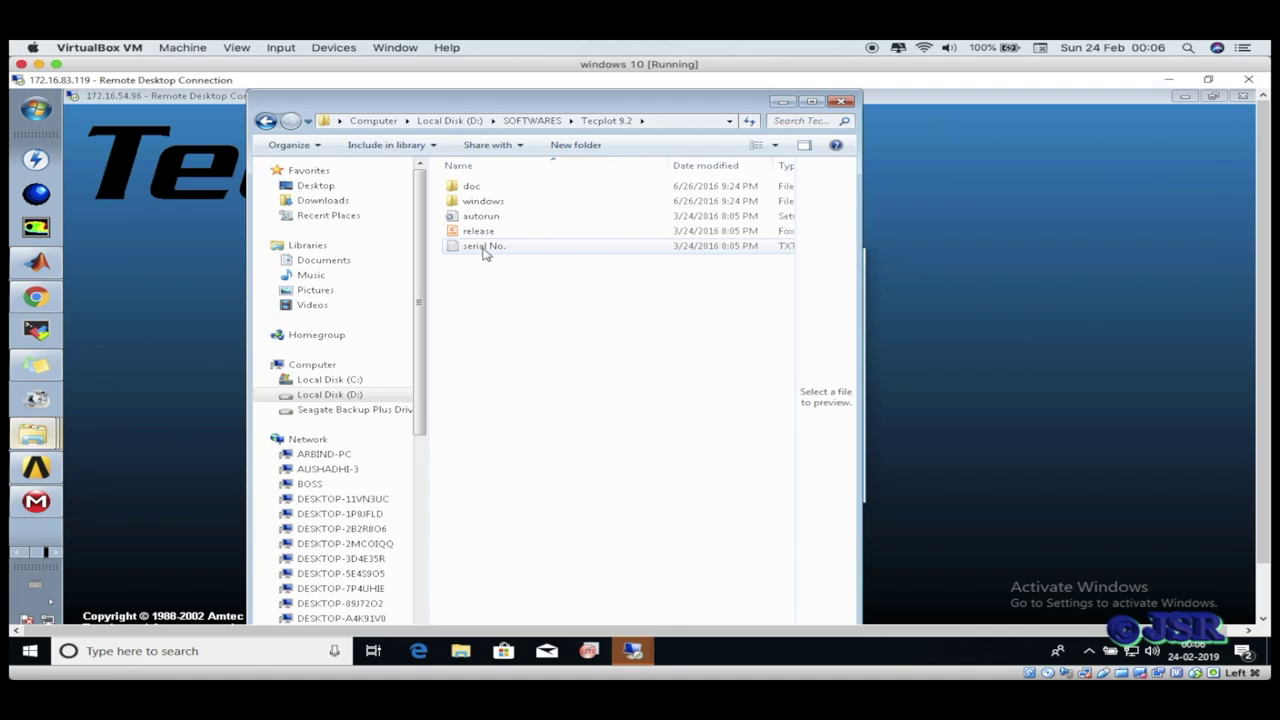
click(484, 251)
right_click(484, 252)
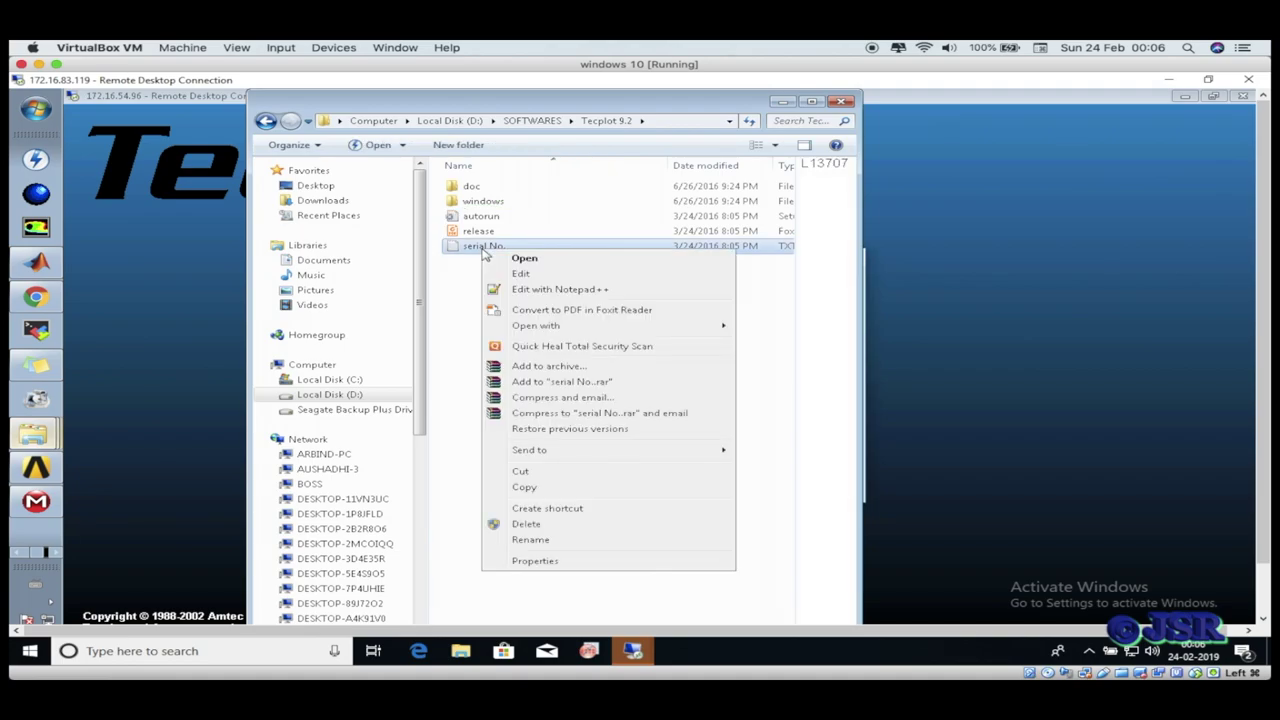
click(525, 289)
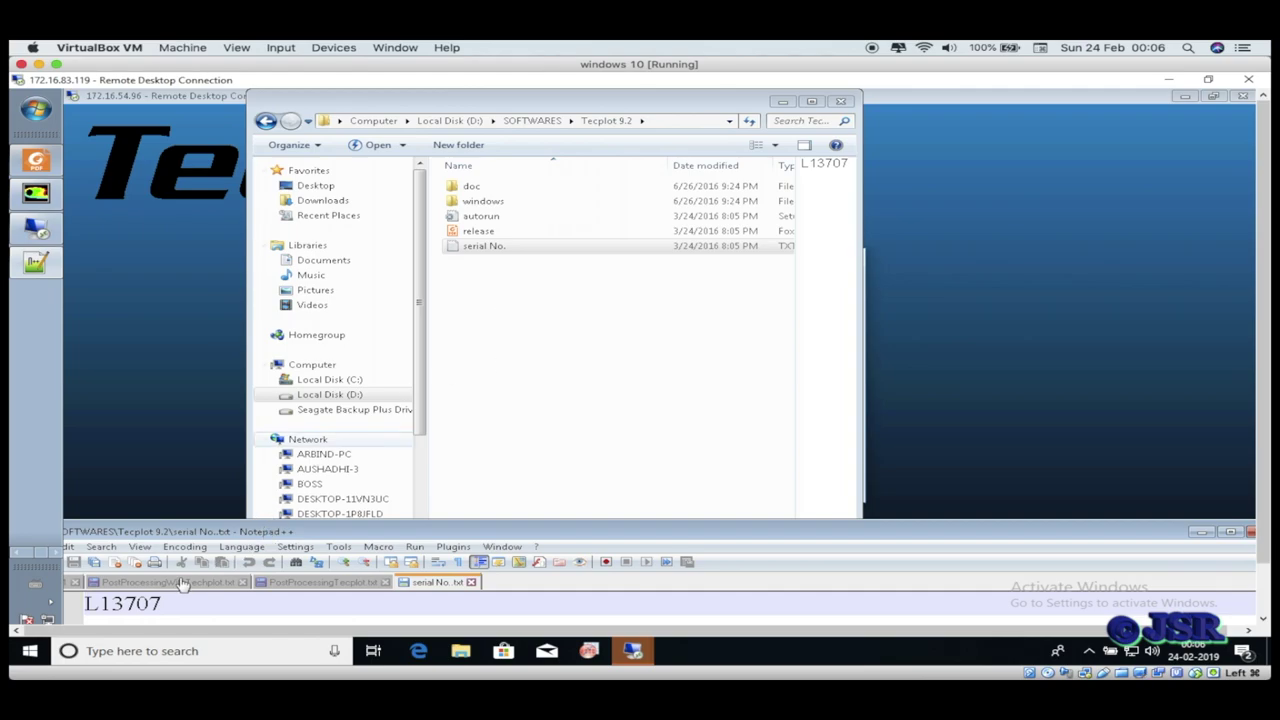
- Copy the licence number from the file and return to the installer's licence field
drag(168, 604, 97, 602)
right_click(97, 602)
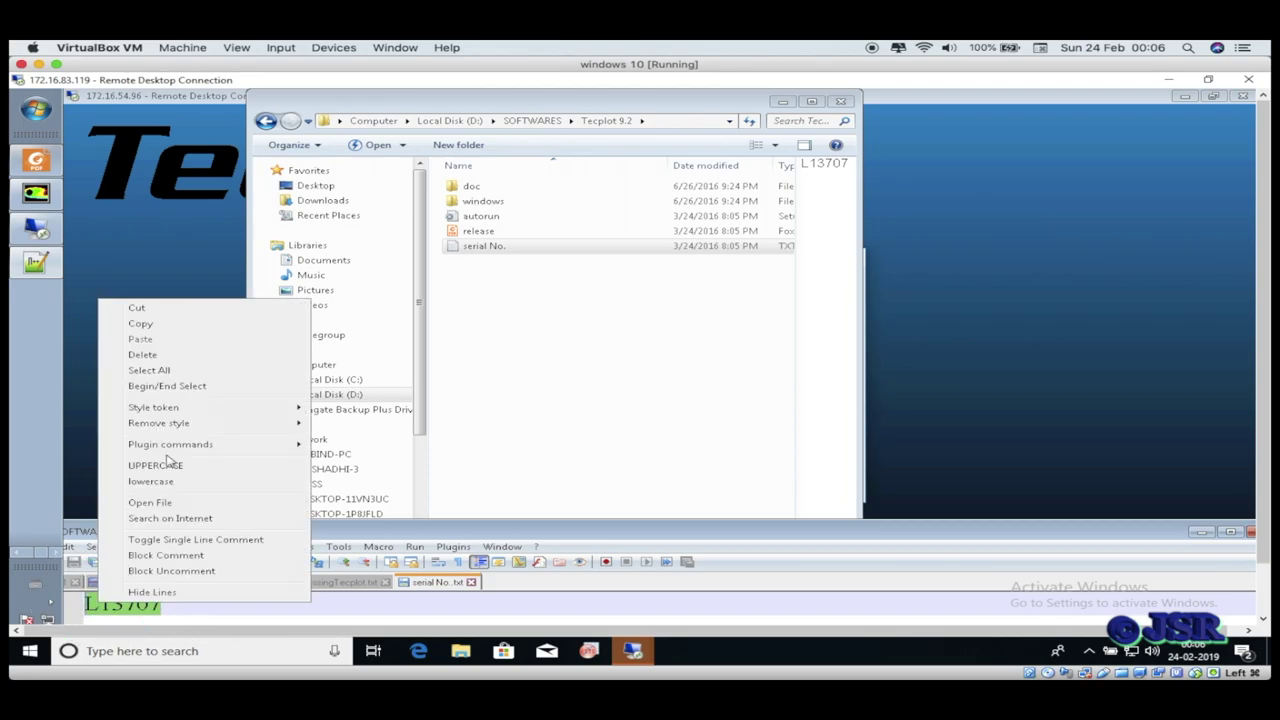
click(163, 325)
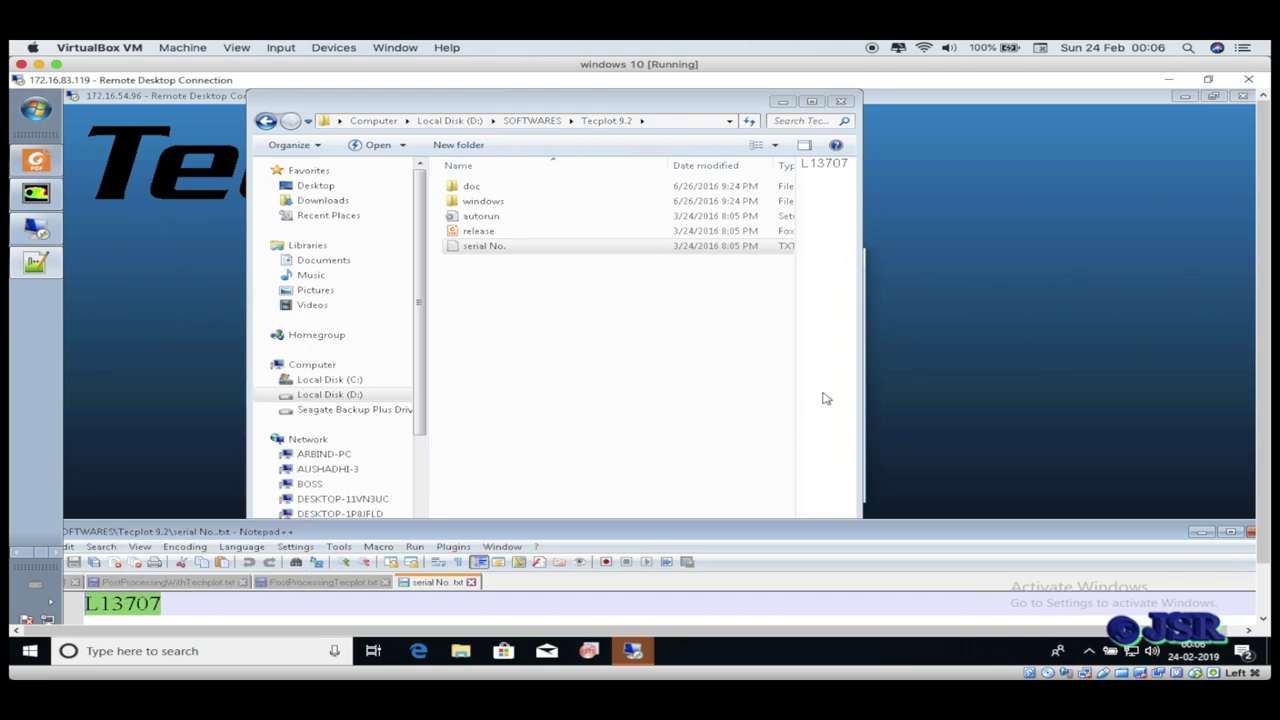
click(1201, 531)
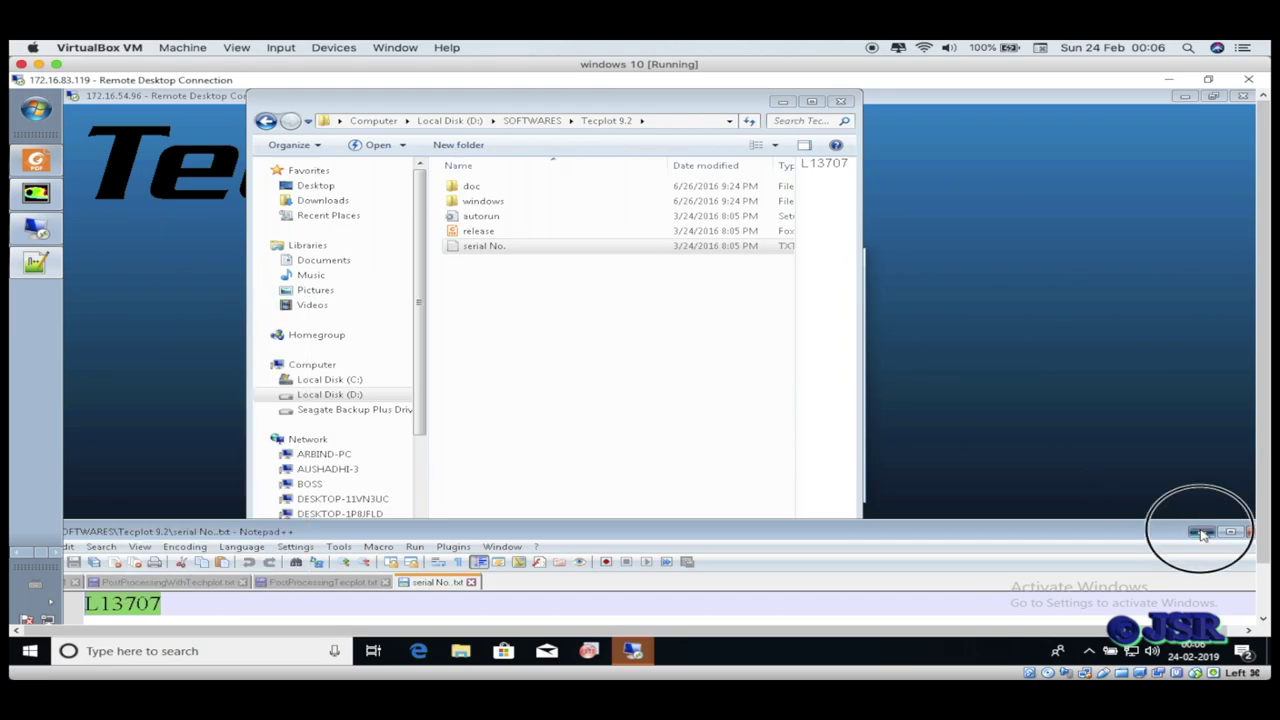
click(783, 103)
click(671, 368)
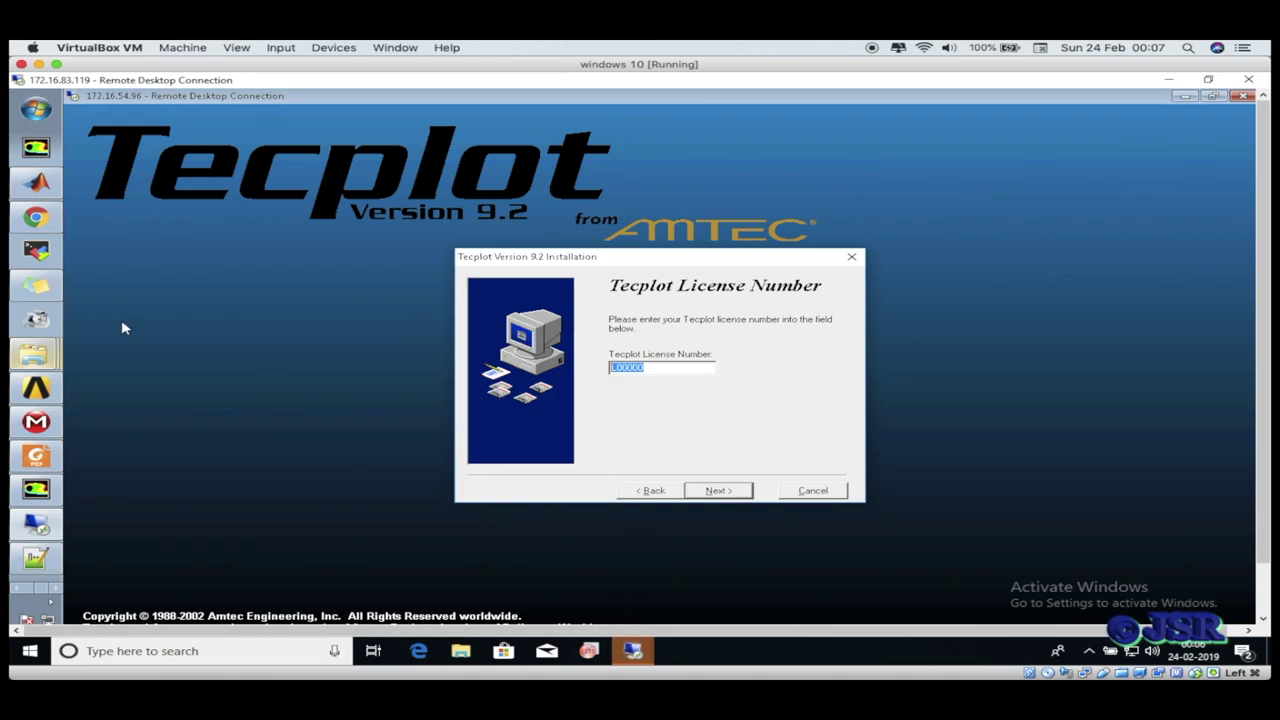
- Replace the default licence number with the one from the serial file and continue
click(50, 563)
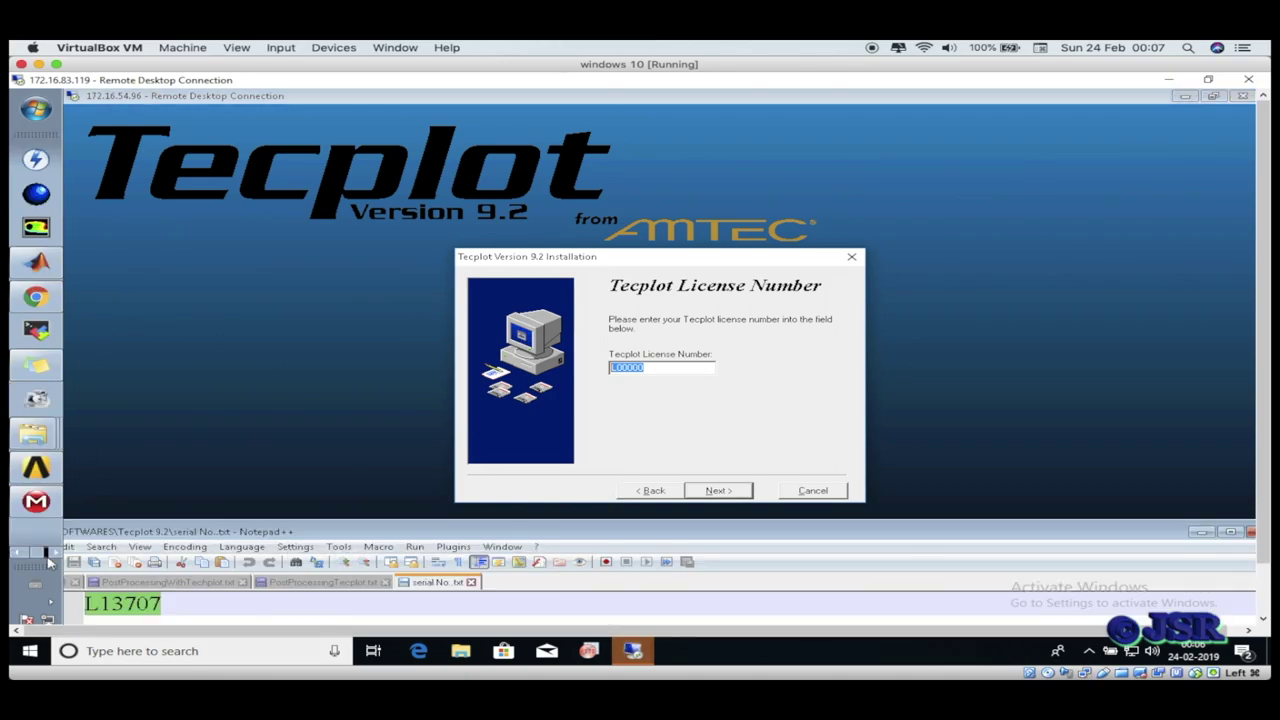
click(709, 370)
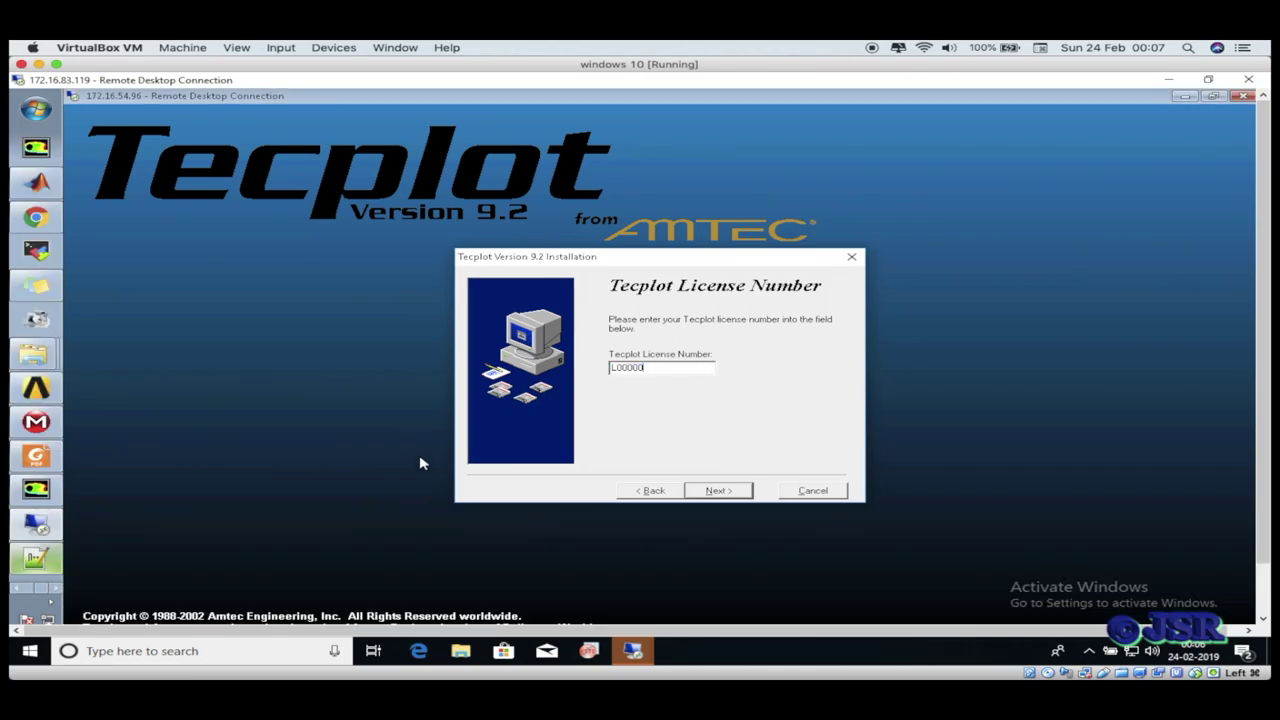
click(36, 560)
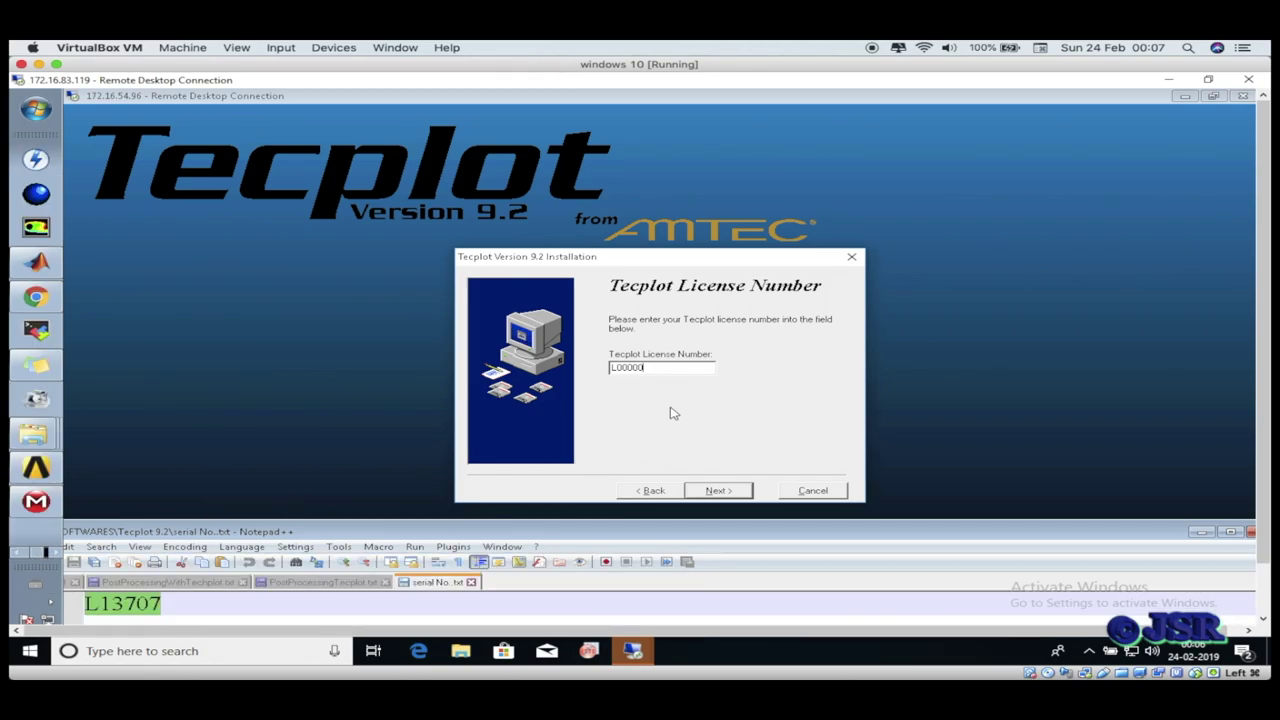
click(672, 370)
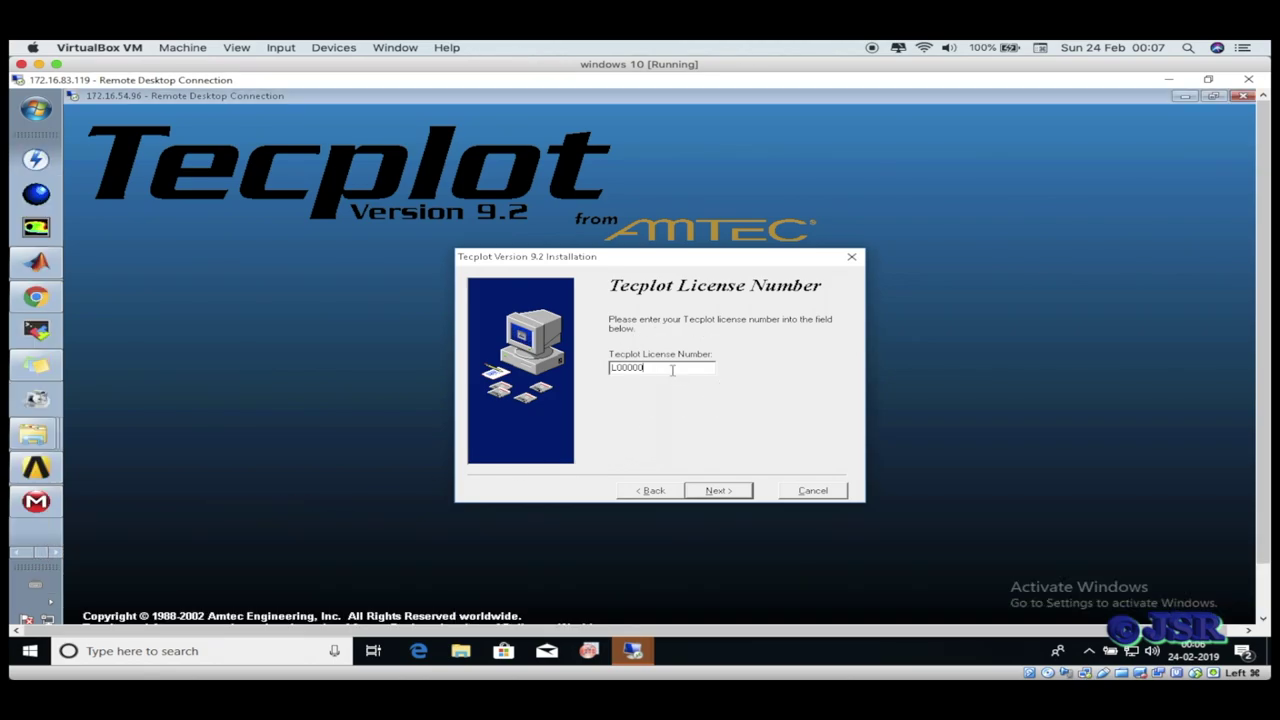
key(BackSpace)
key(BackSpace)
key(BackSpace)
key(BackSpace)
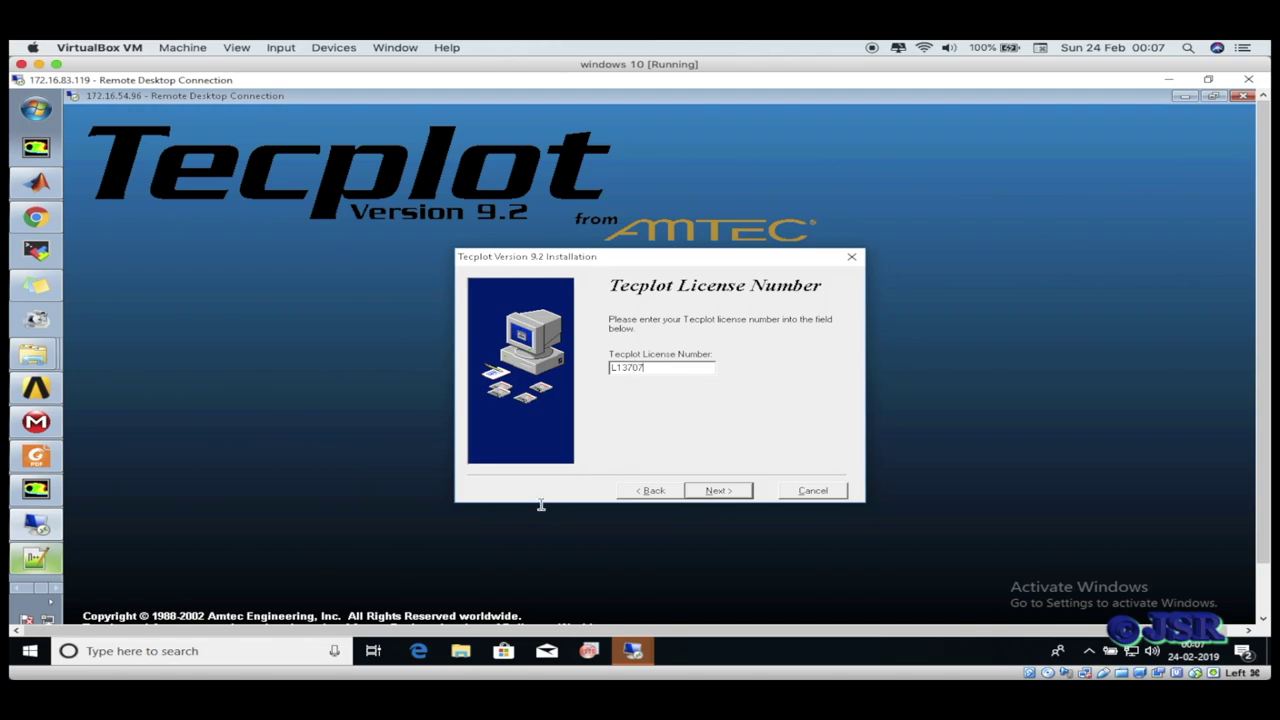
click(38, 566)
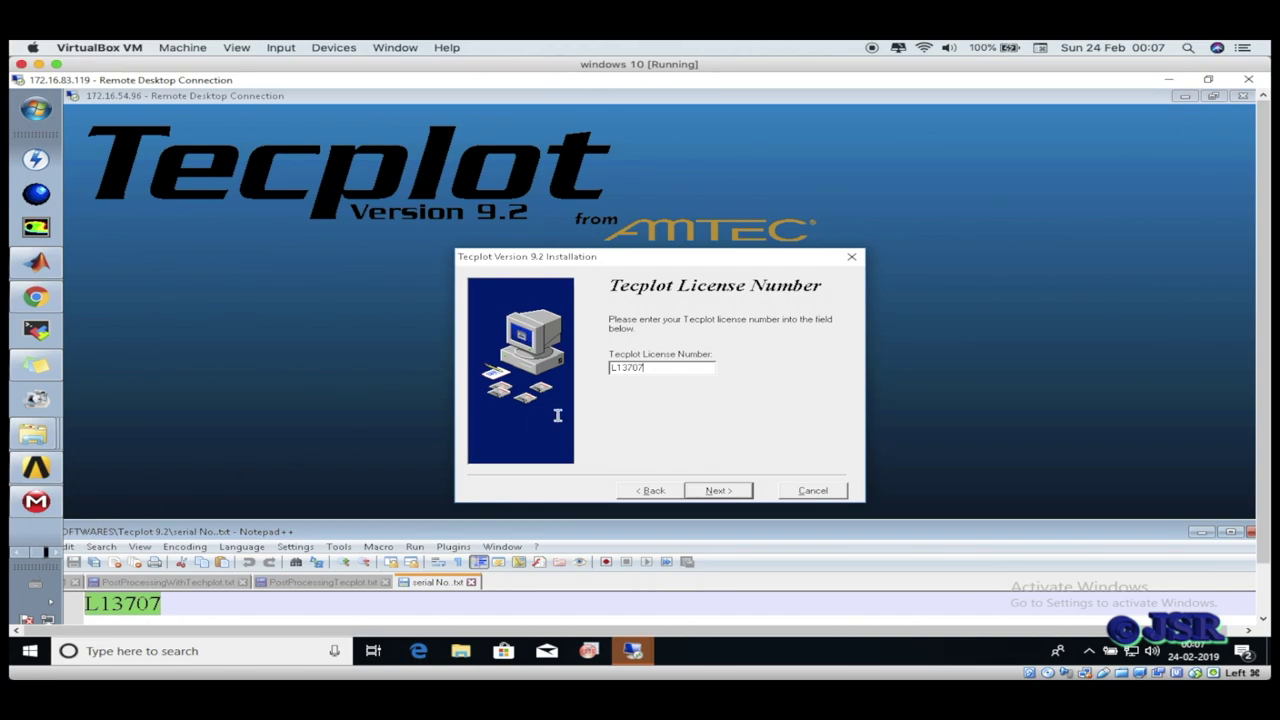
click(52, 553)
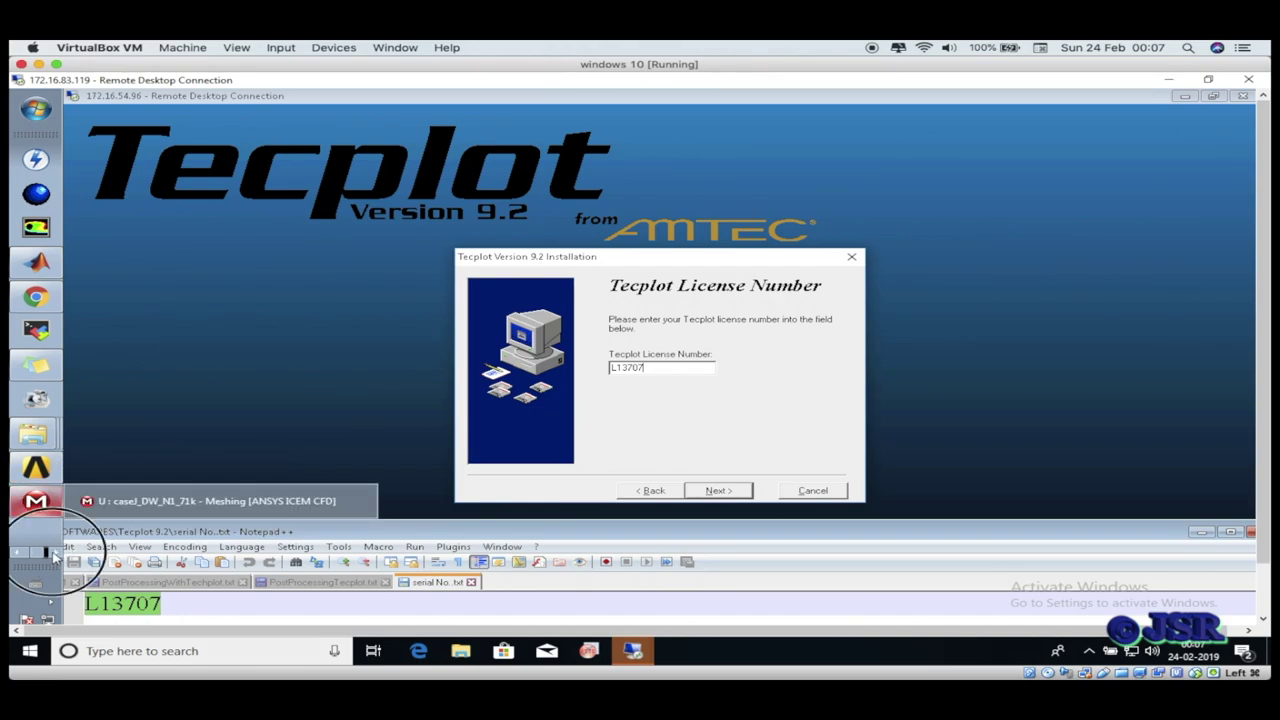
click(735, 491)
click(735, 491)
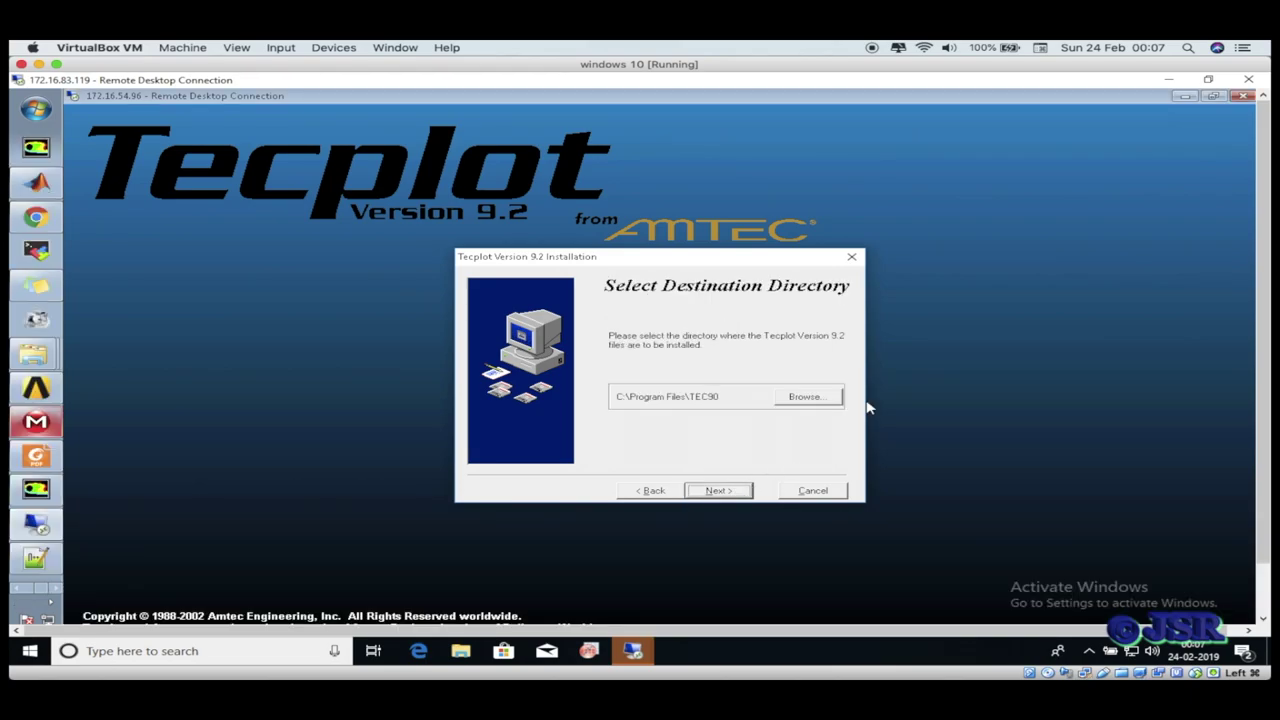
- Install Tecplot to C:\Program Files\TEC90 with default backups and files, then decline restarting
click(718, 492)
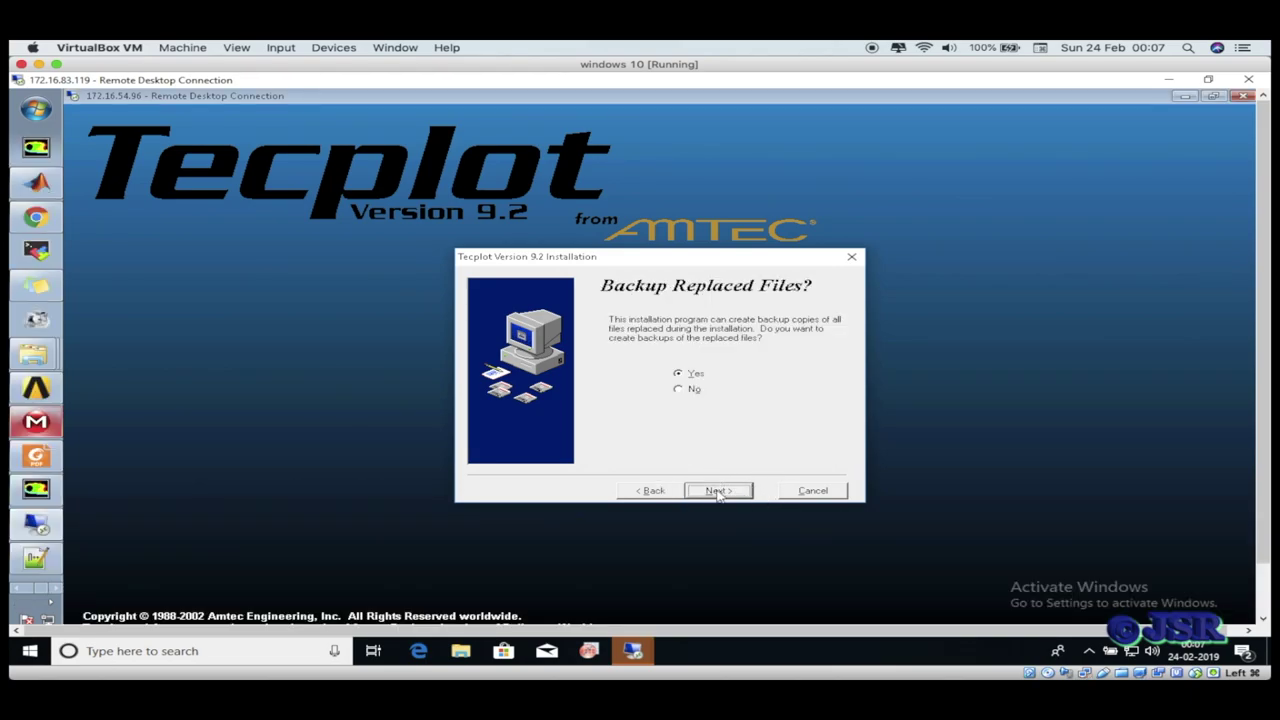
click(719, 492)
click(719, 491)
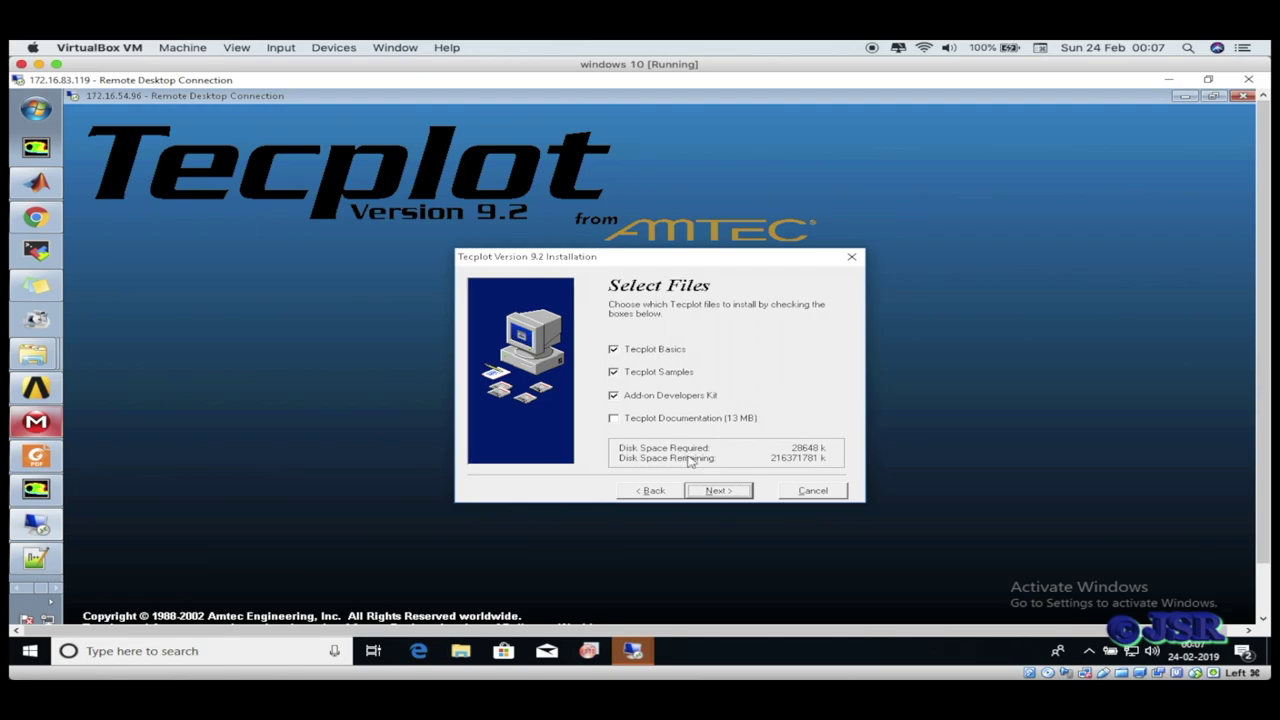
click(706, 492)
click(706, 492)
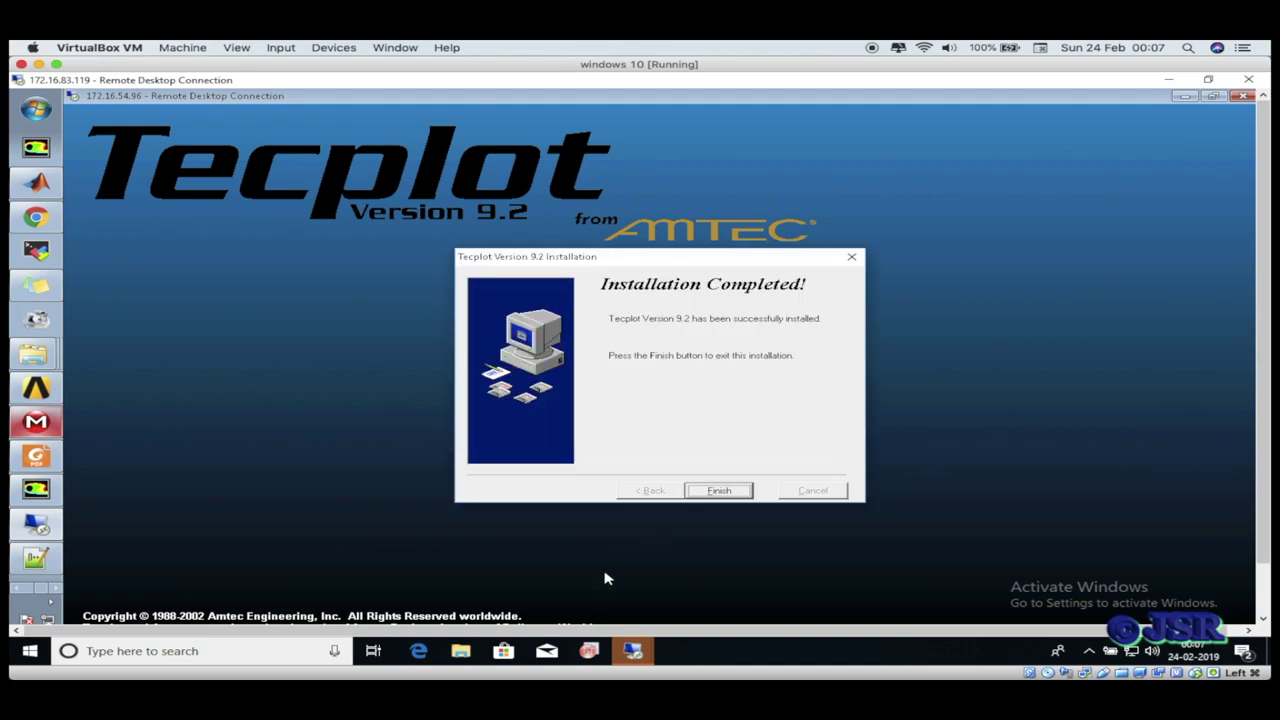
click(736, 491)
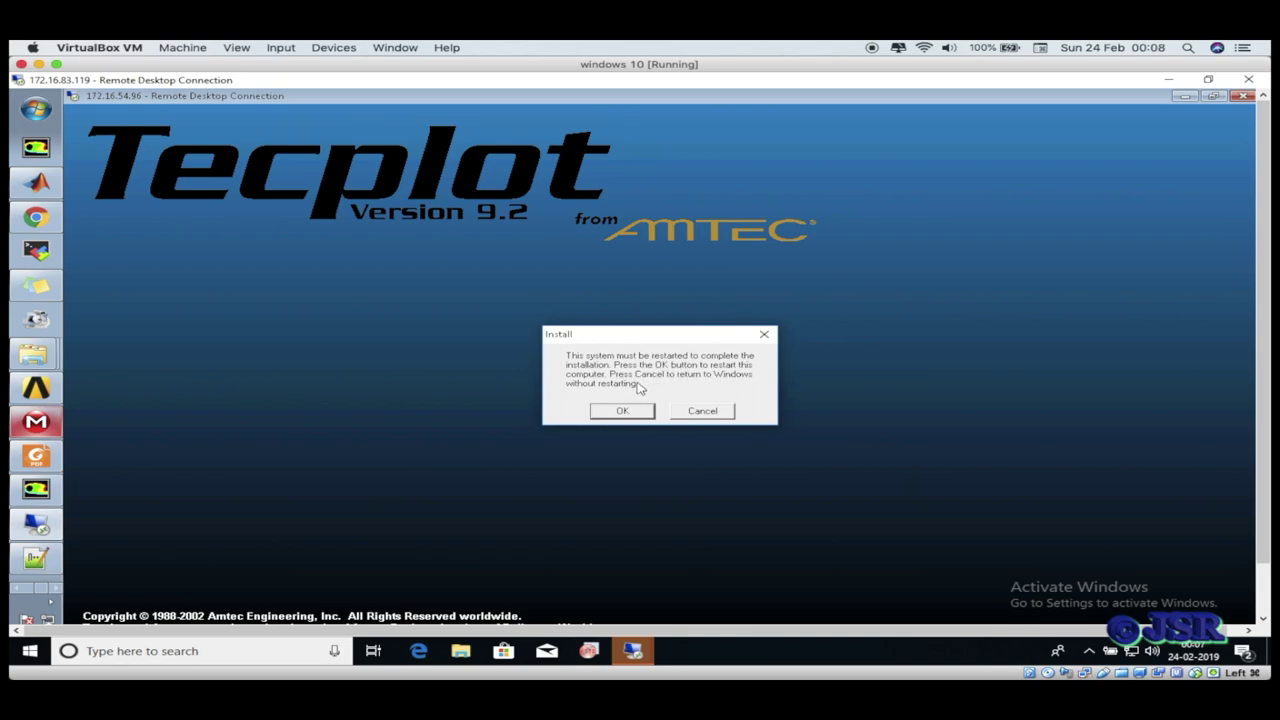
click(701, 413)
click(701, 413)
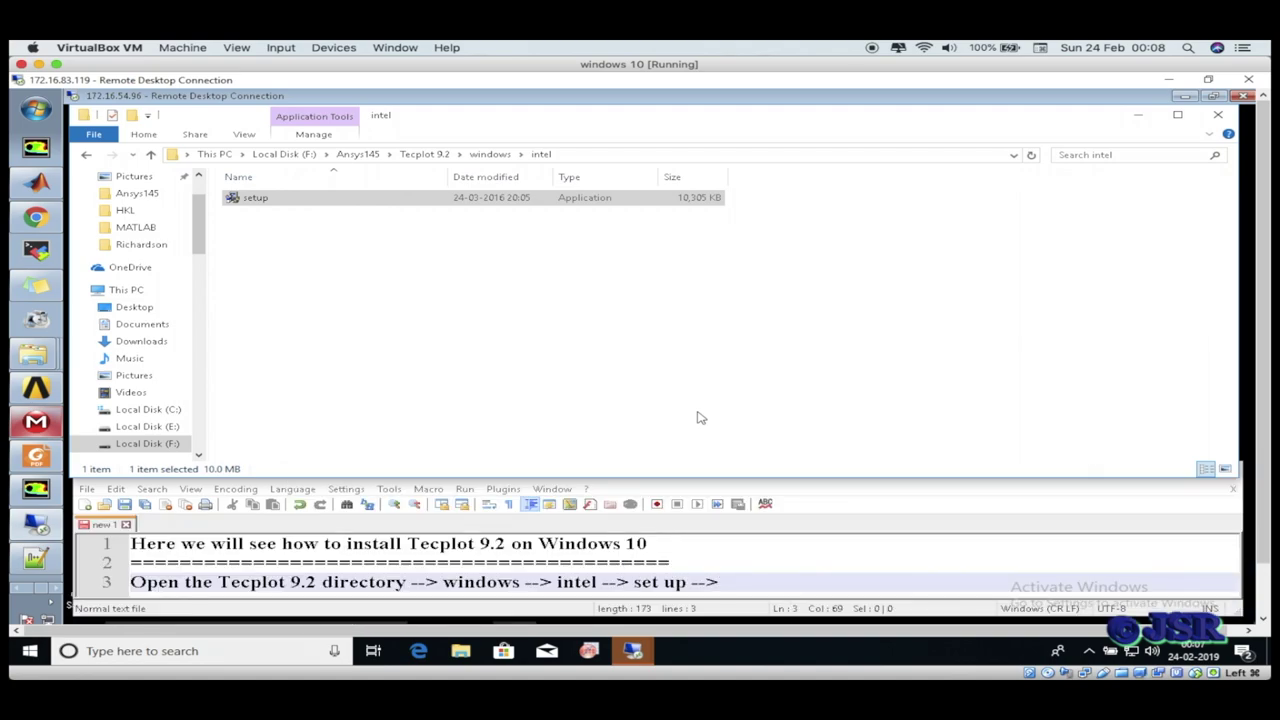
- Append 'Right click --> run as administrators -->' to line 3 and start a new line
click(741, 585)
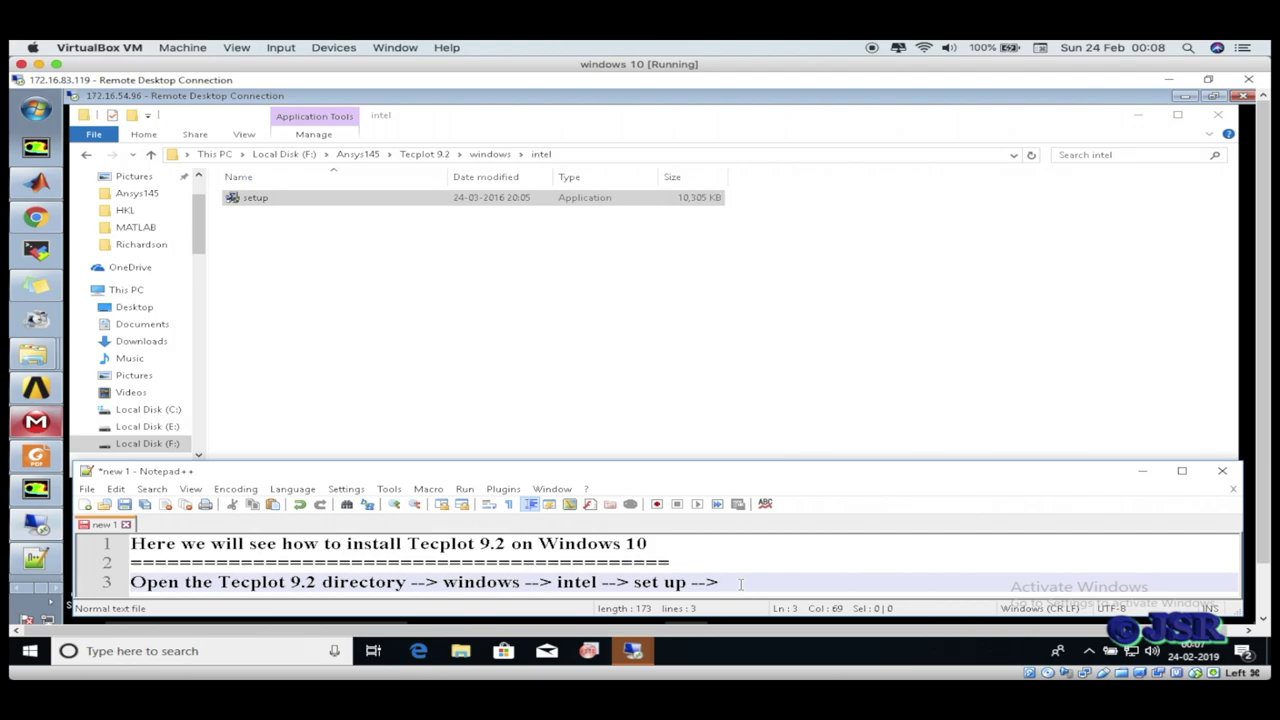
text(Right click --> r)
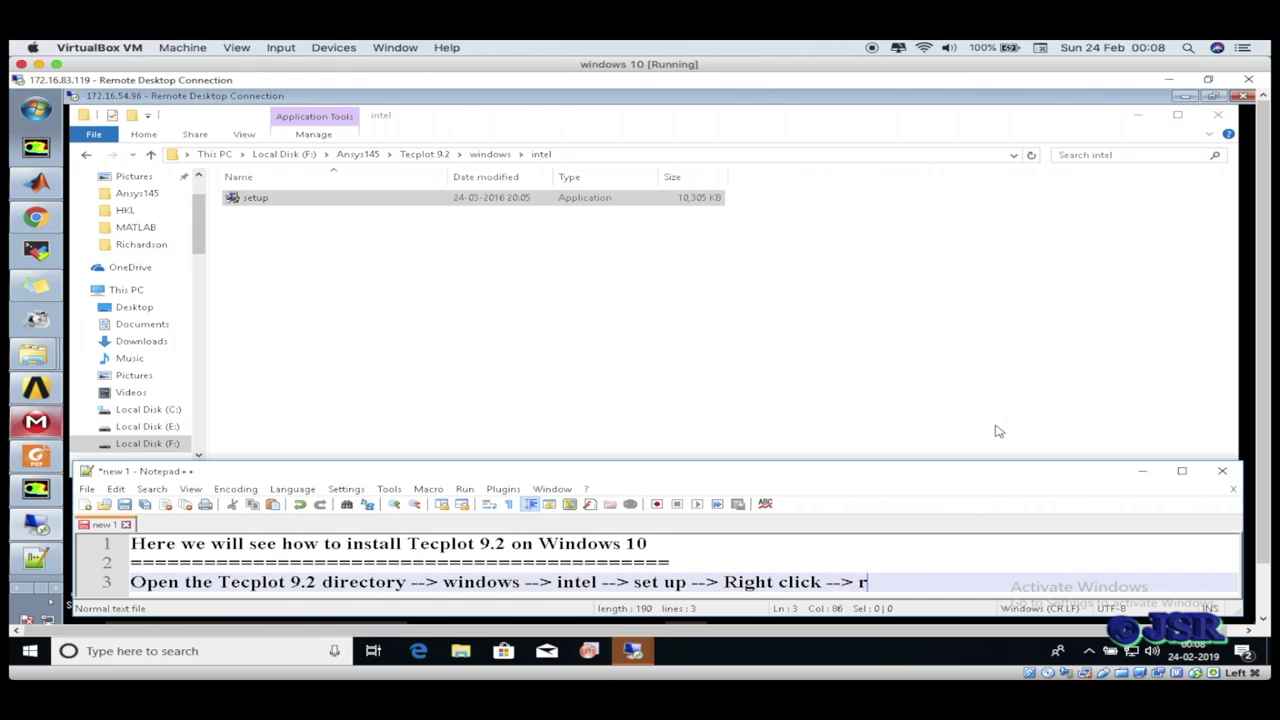
text(un as a)
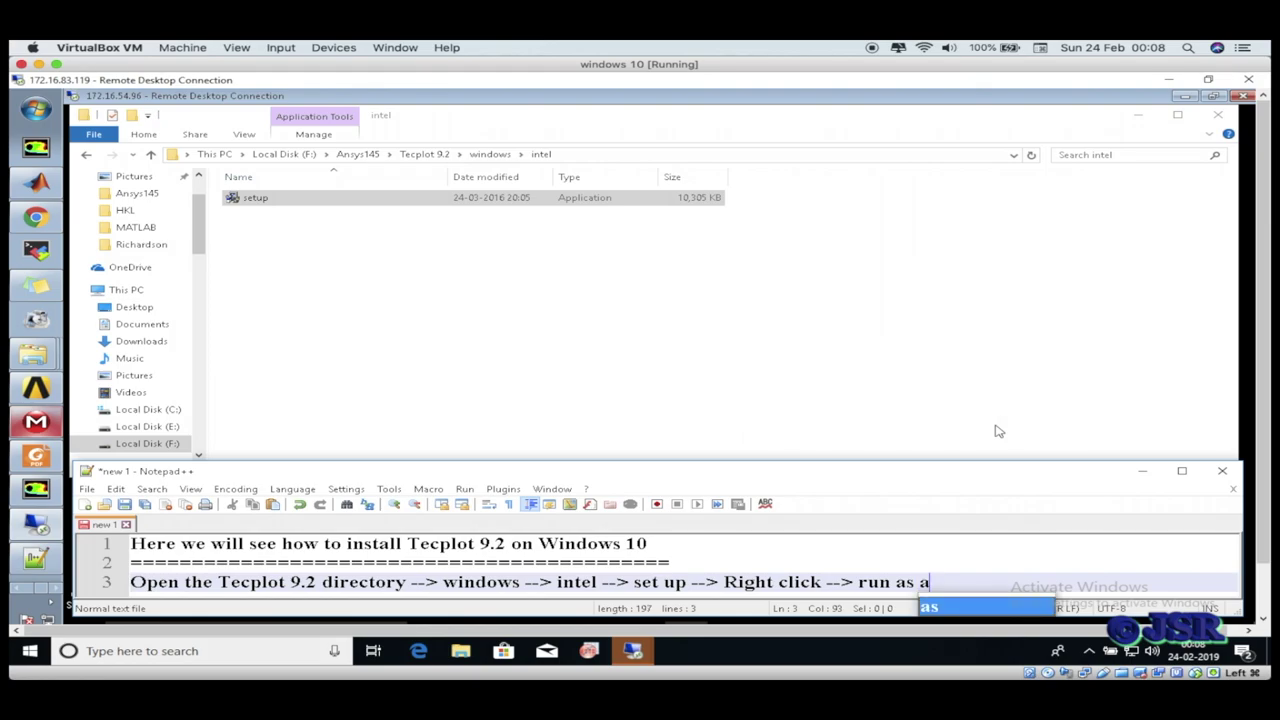
text(dmin)
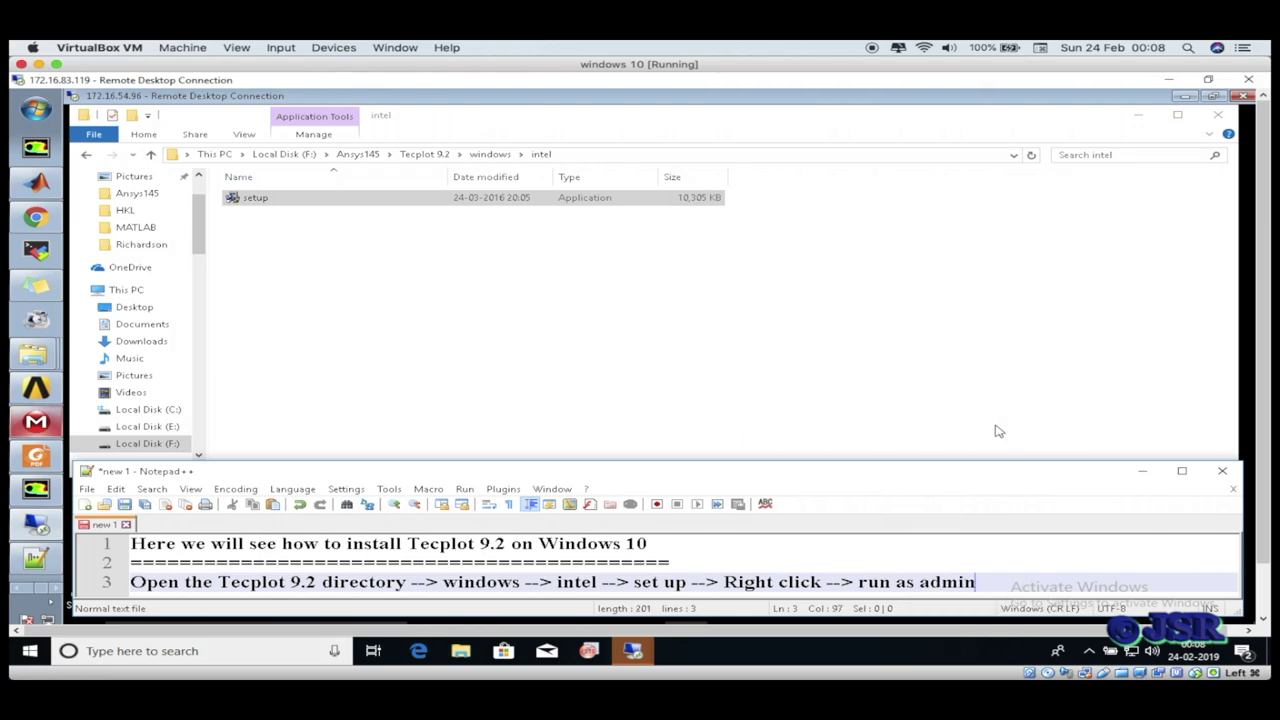
text(istrators -->)
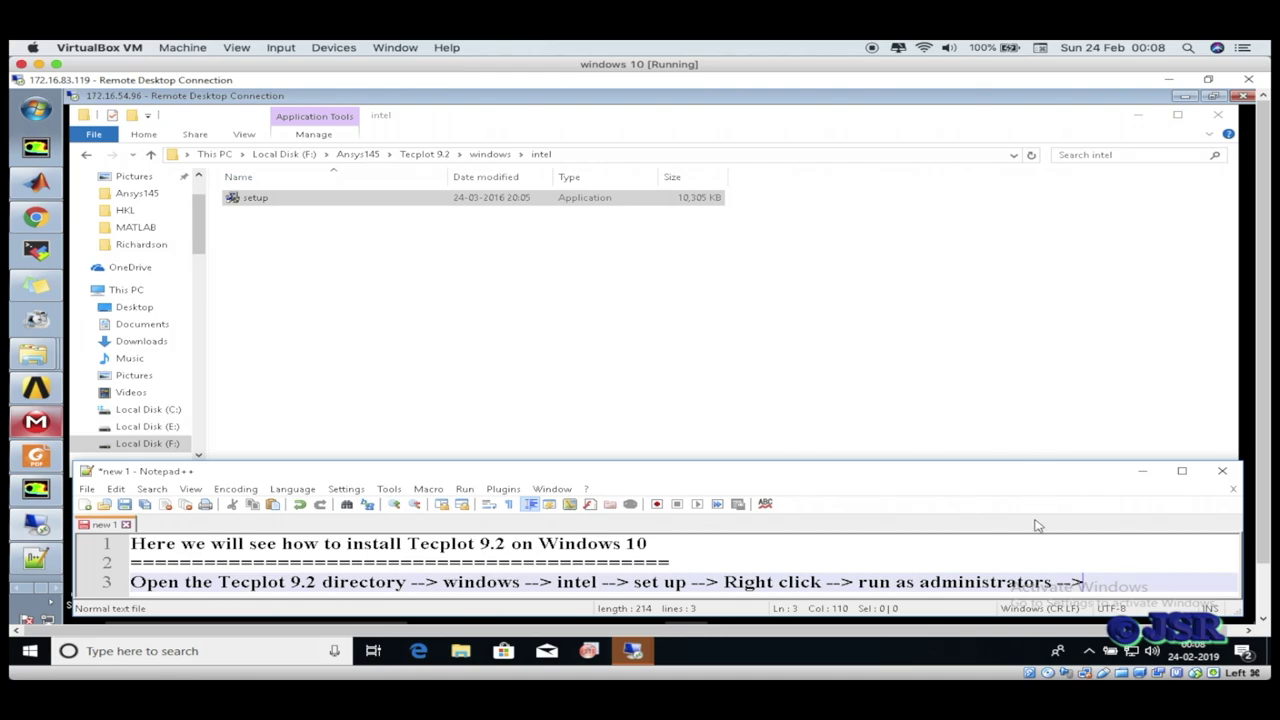
key(Return)
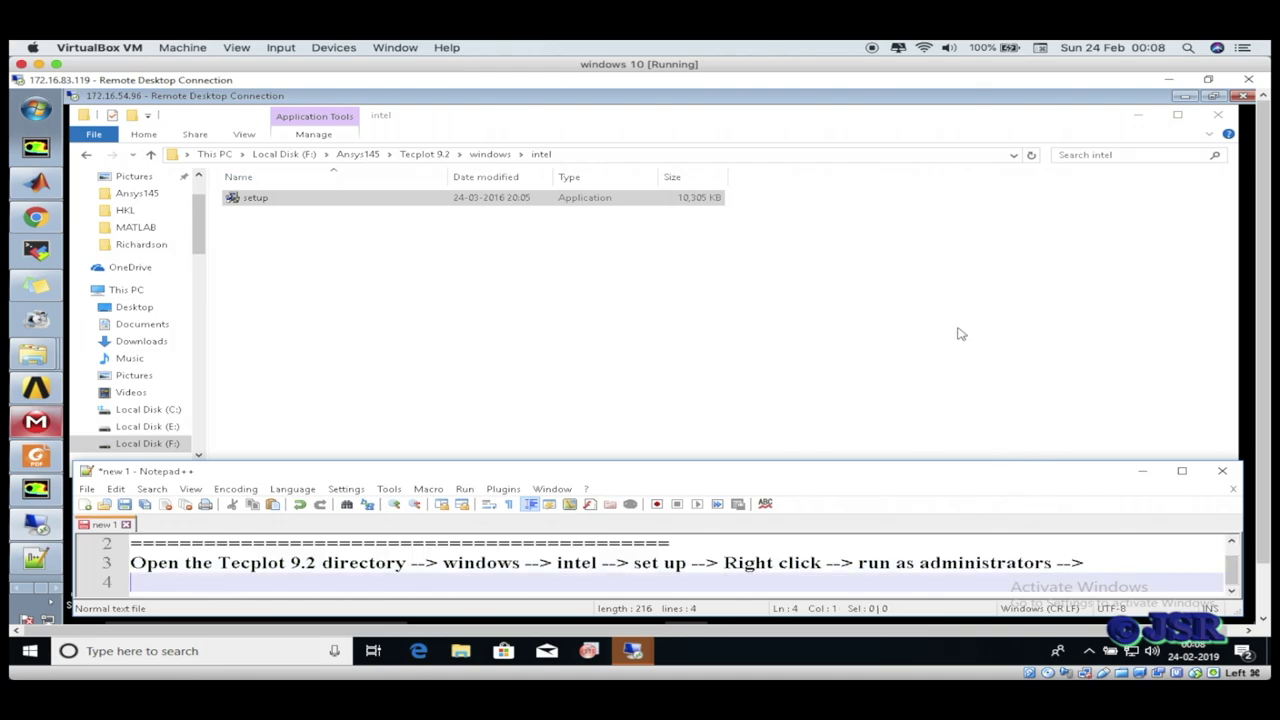
- Close File Explorer and add lines 'Now restart the computer and open Tecplot' and 'Thank you for watching'
click(1219, 119)
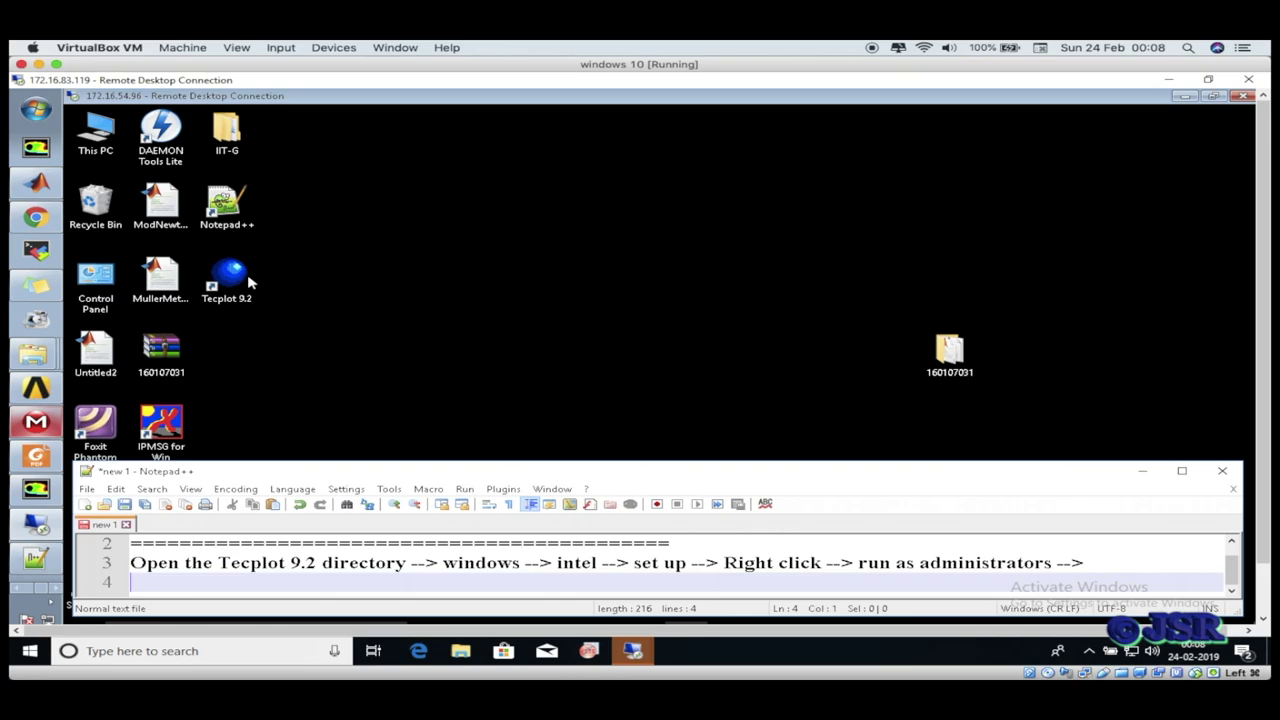
click(157, 587)
text(Now r)
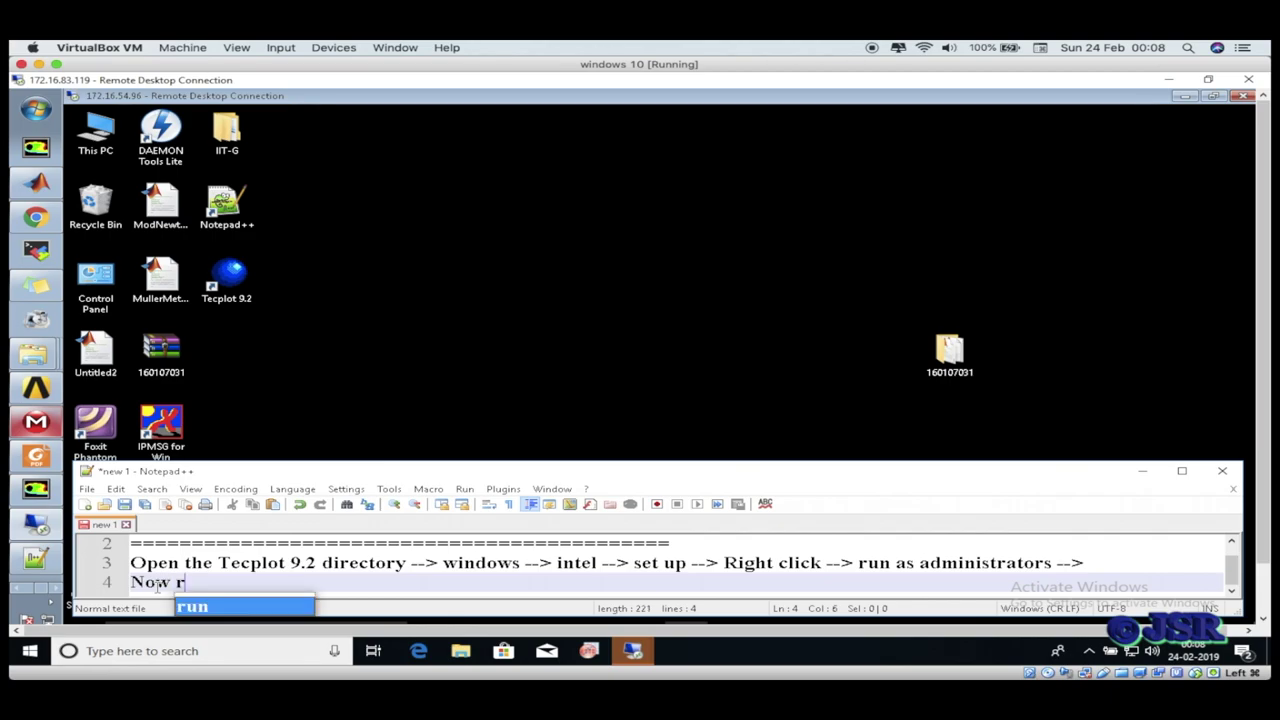
text(estart)
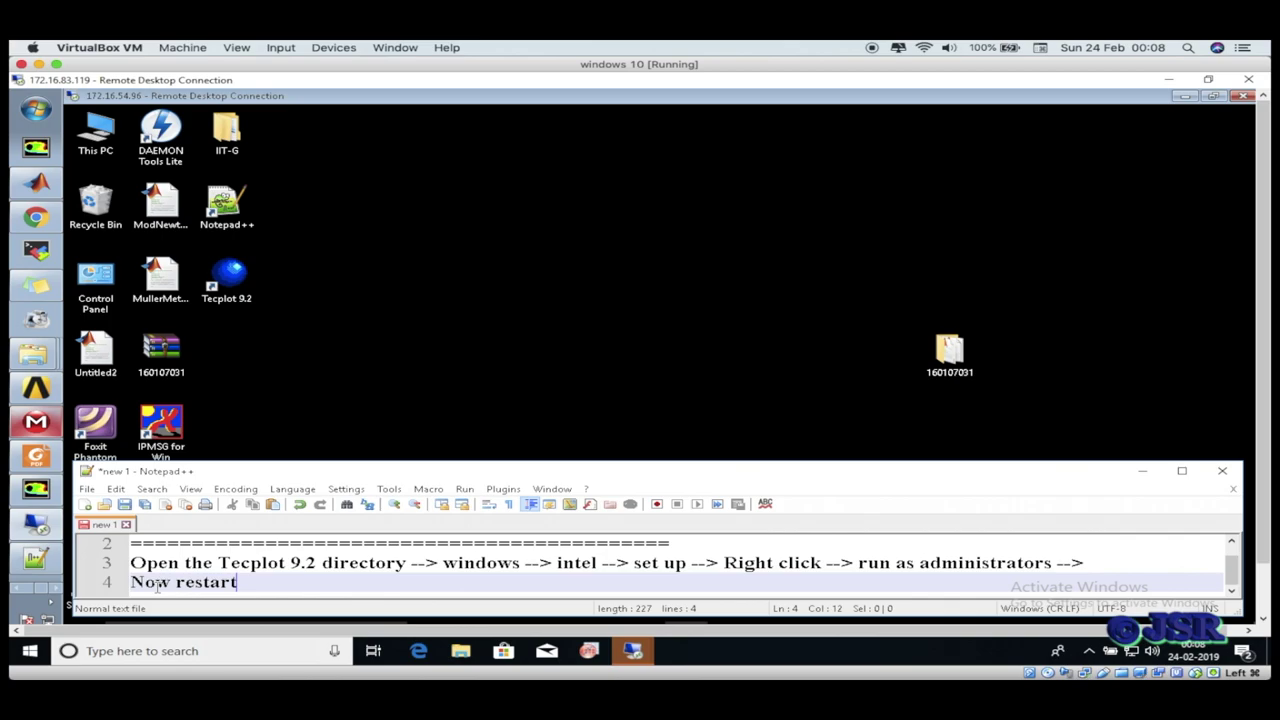
text( the computer)
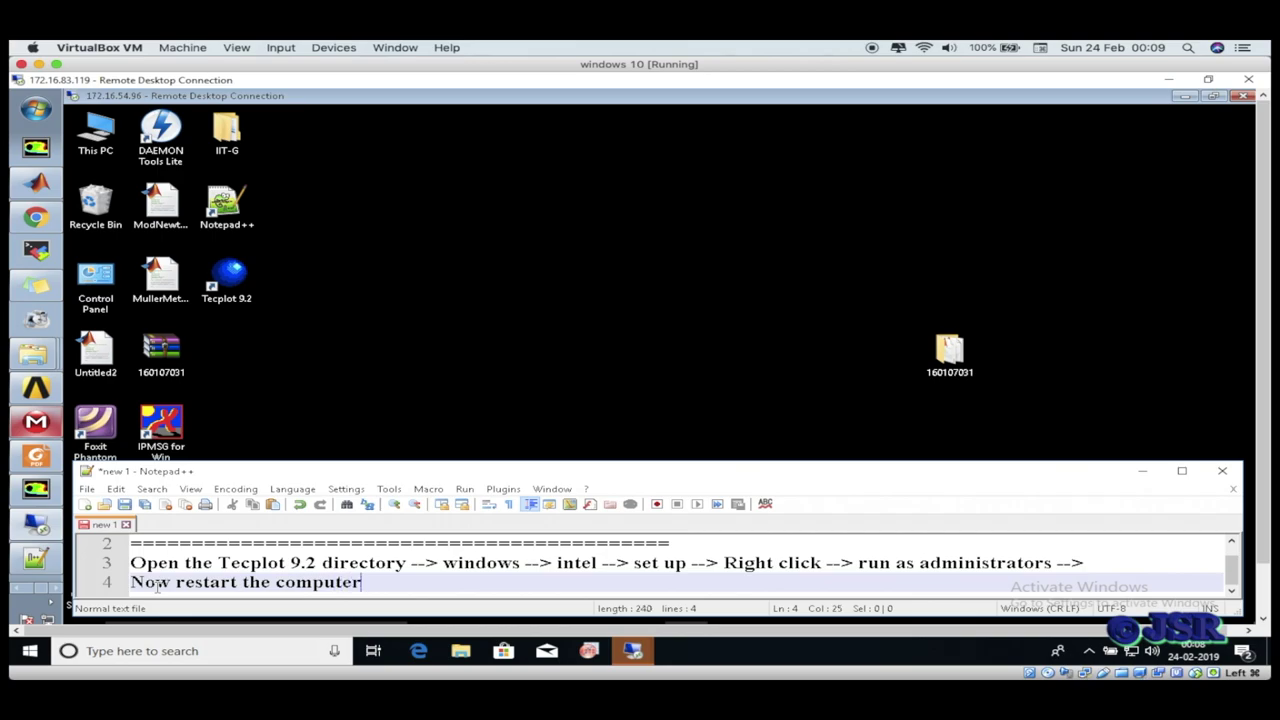
text( and open T)
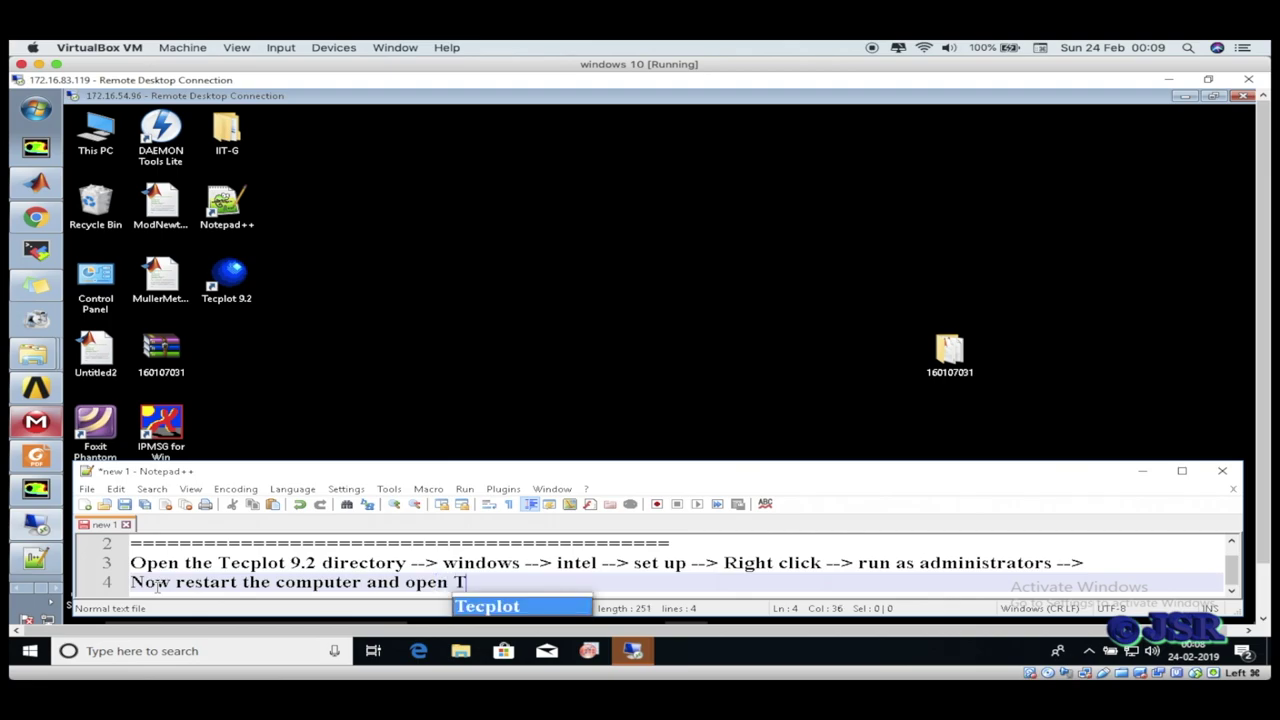
text(ecplot)
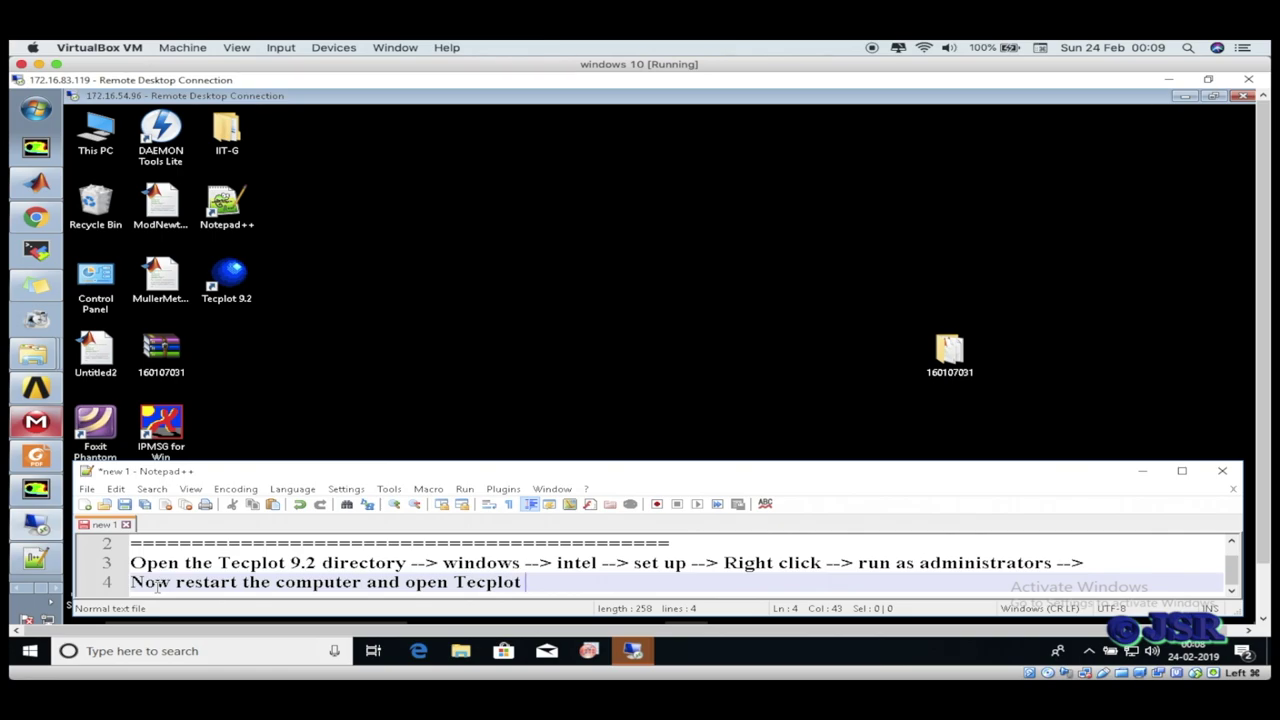
key(Return)
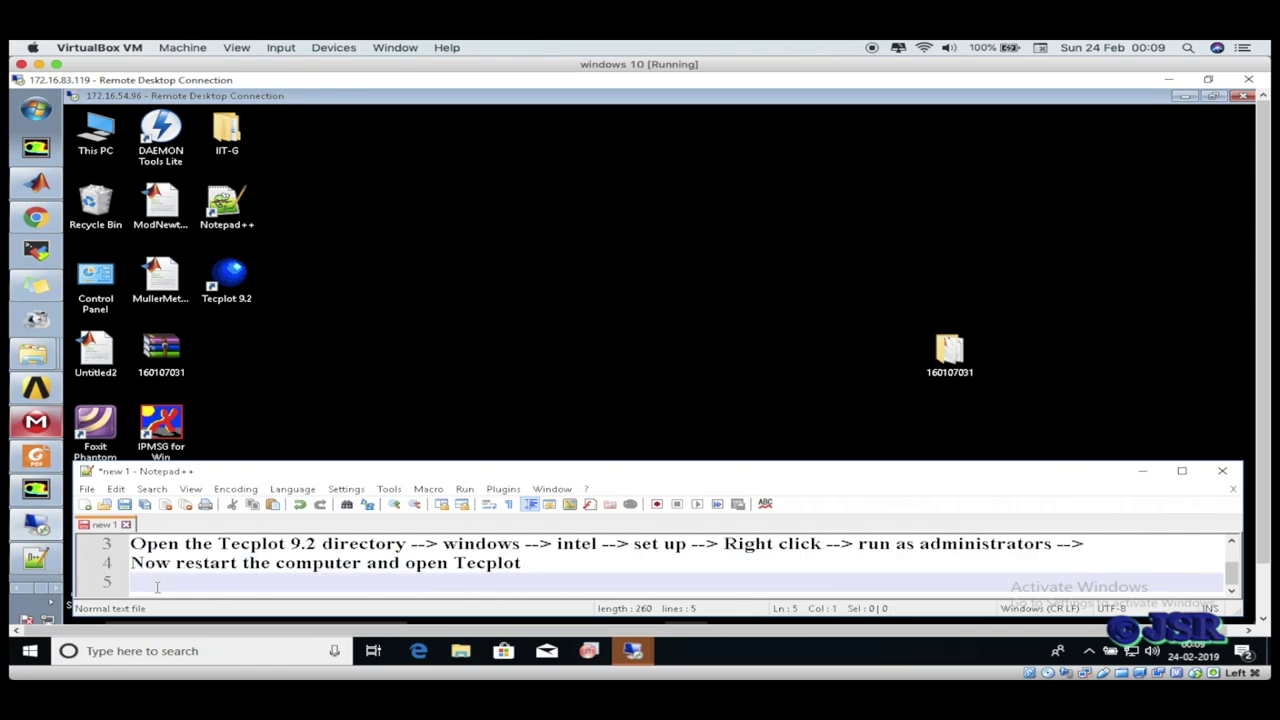
text(Thank you for )
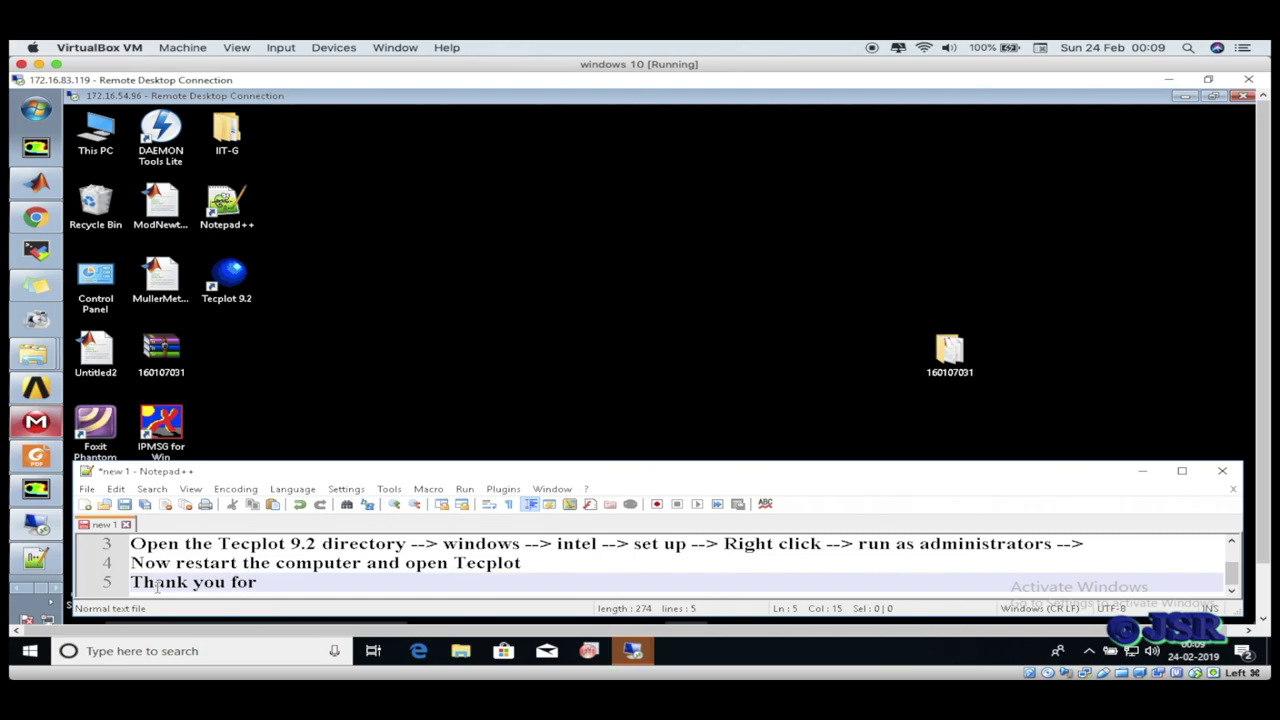
text(watching)
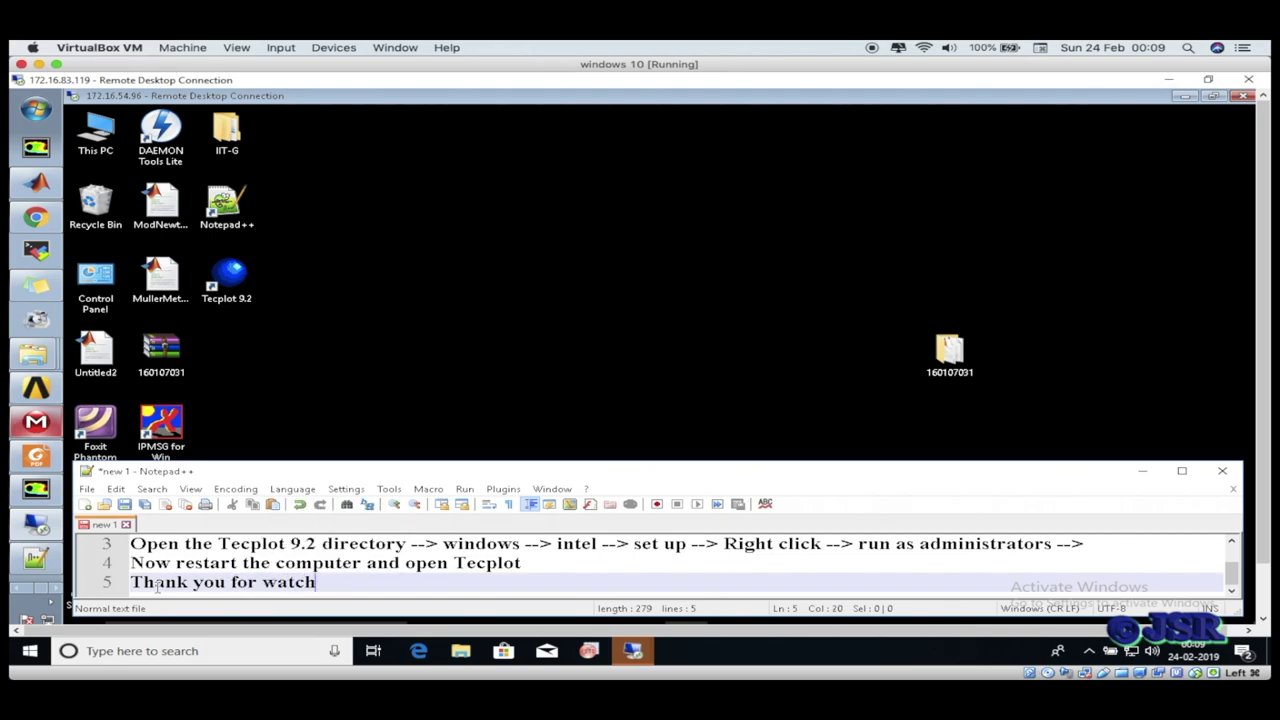